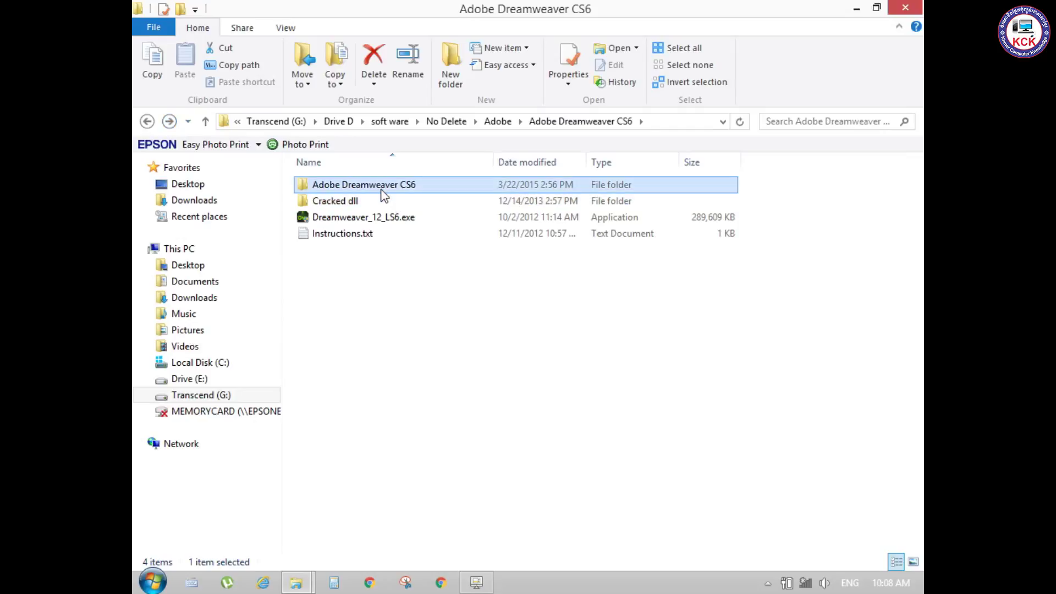
# Look over the installer files inside the inner Adobe Dreamweaver CS6 folder and return to its parent folder.
pyautogui.moveTo(359, 308); pyautogui.dragTo(349, 181)
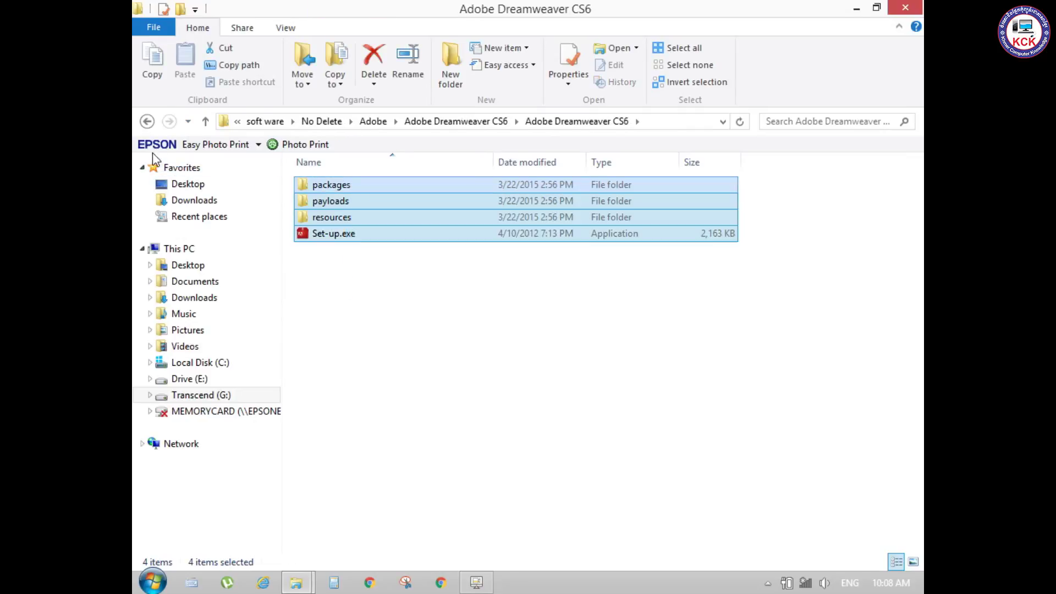
pyautogui.click(147, 121)
pyautogui.click(358, 298)
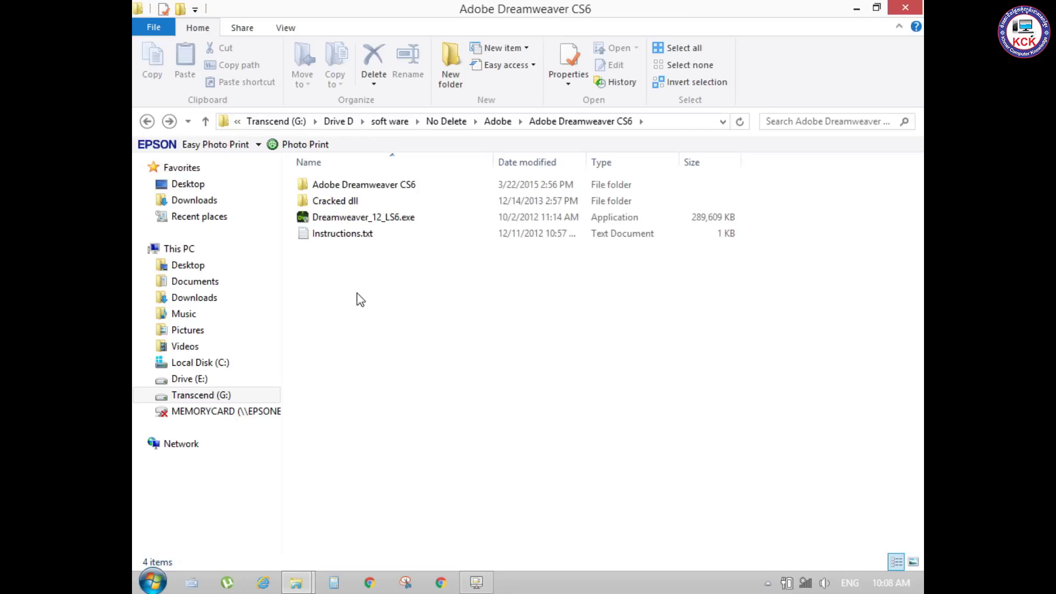
# Archive the 32-bit and 64-bit folders in Cracked dll into a RAR file named Cracked dll.rar with WinRAR.
pyautogui.doubleClick(334, 201)
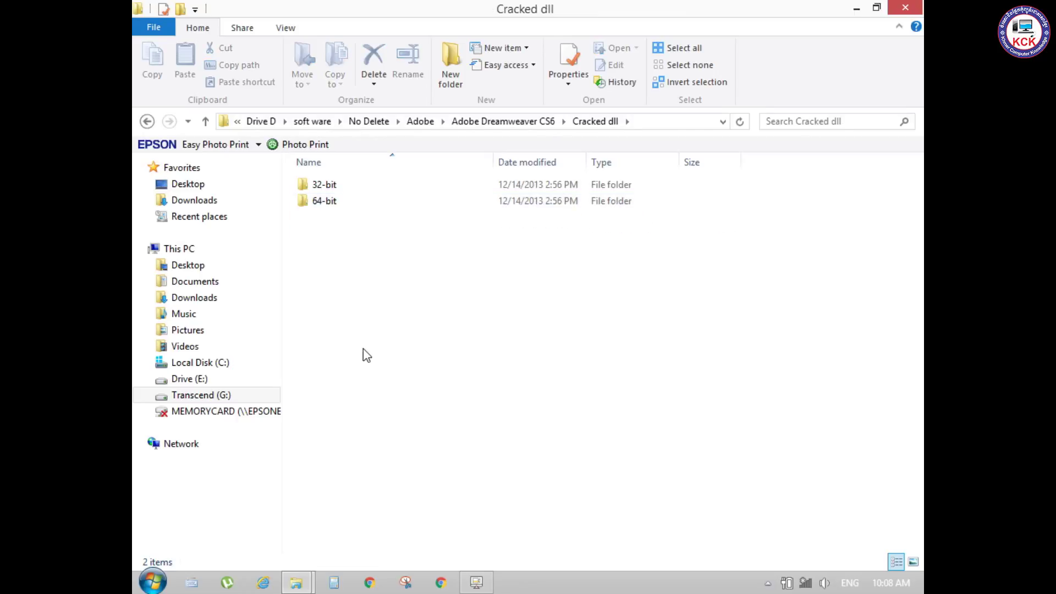
pyautogui.moveTo(374, 286); pyautogui.dragTo(355, 185)
pyautogui.rightClick(355, 184)
pyautogui.moveTo(483, 327)
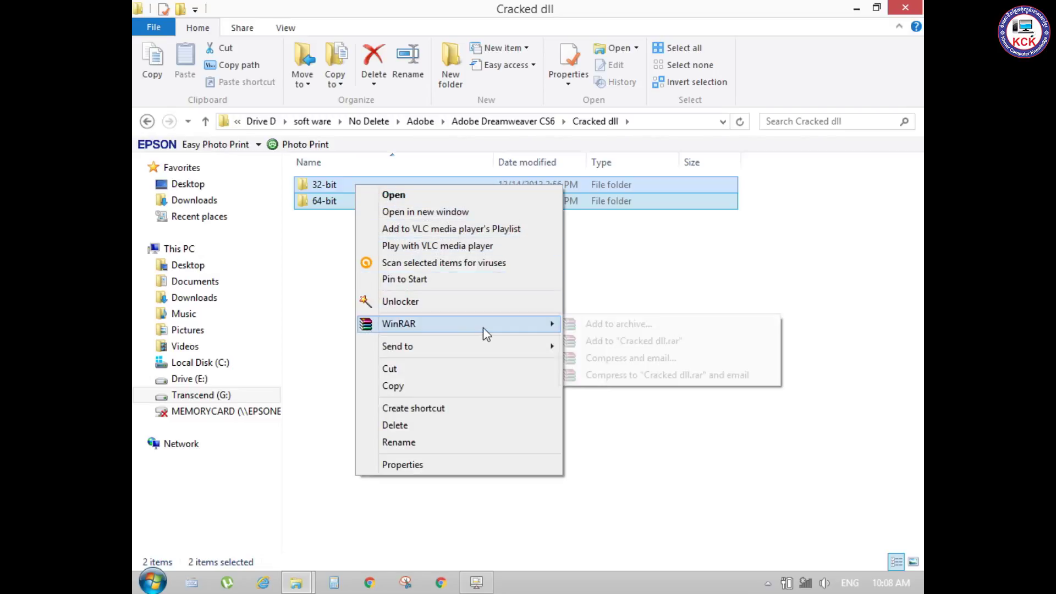
pyautogui.click(599, 328)
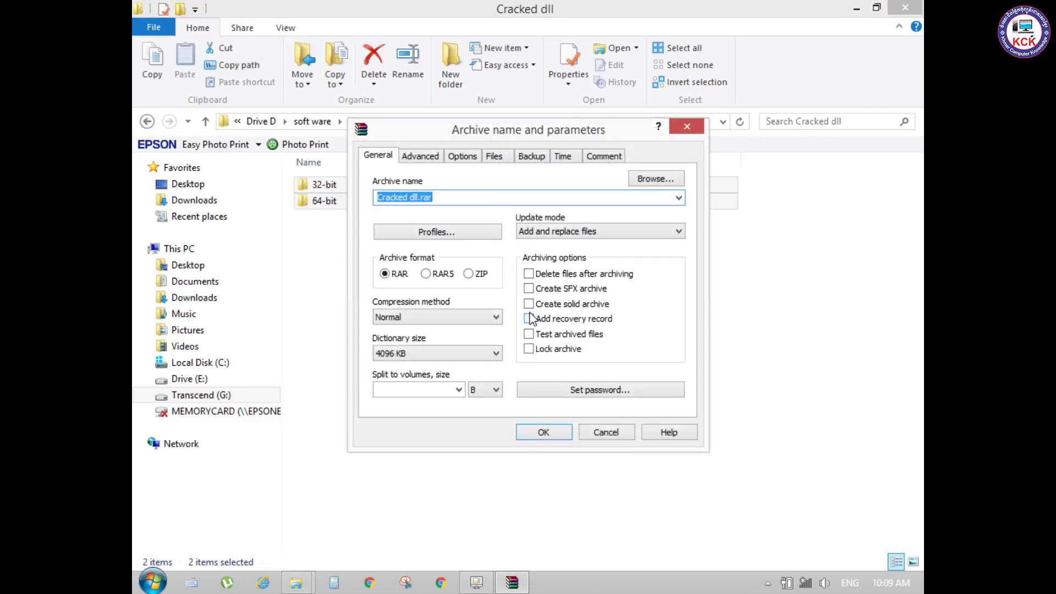
pyautogui.click(544, 432)
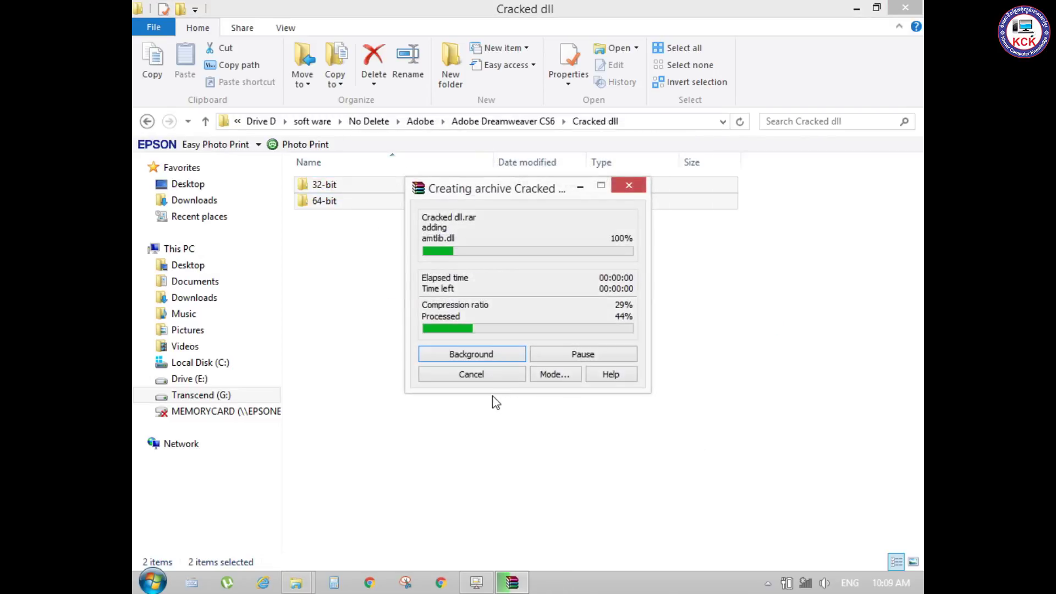
# Open Cracked dll.rar to check its contents and close the archive window.
pyautogui.click(389, 228)
pyautogui.click(376, 215)
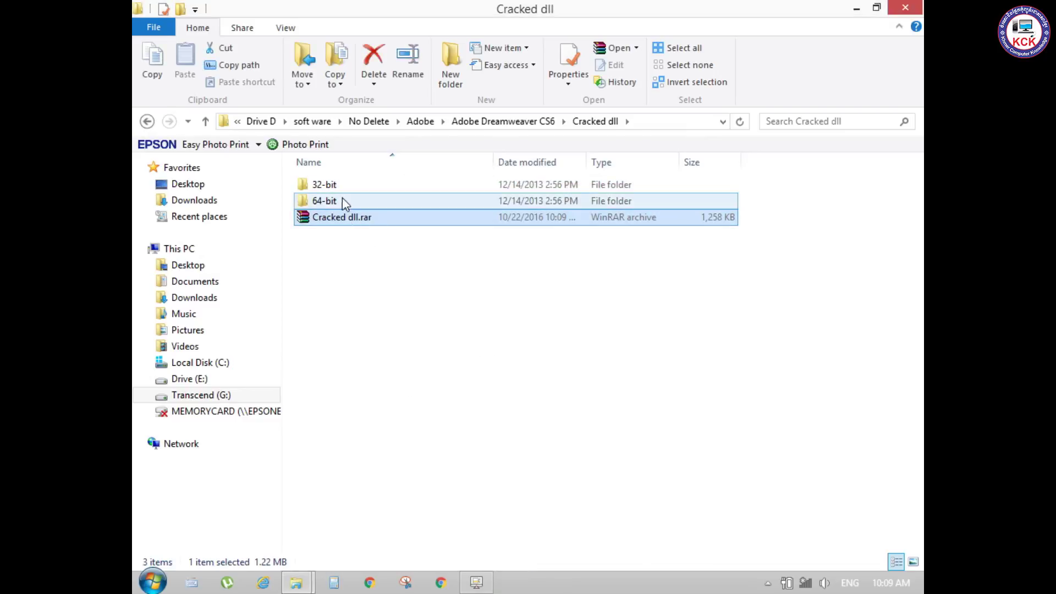
pyautogui.doubleClick(353, 219)
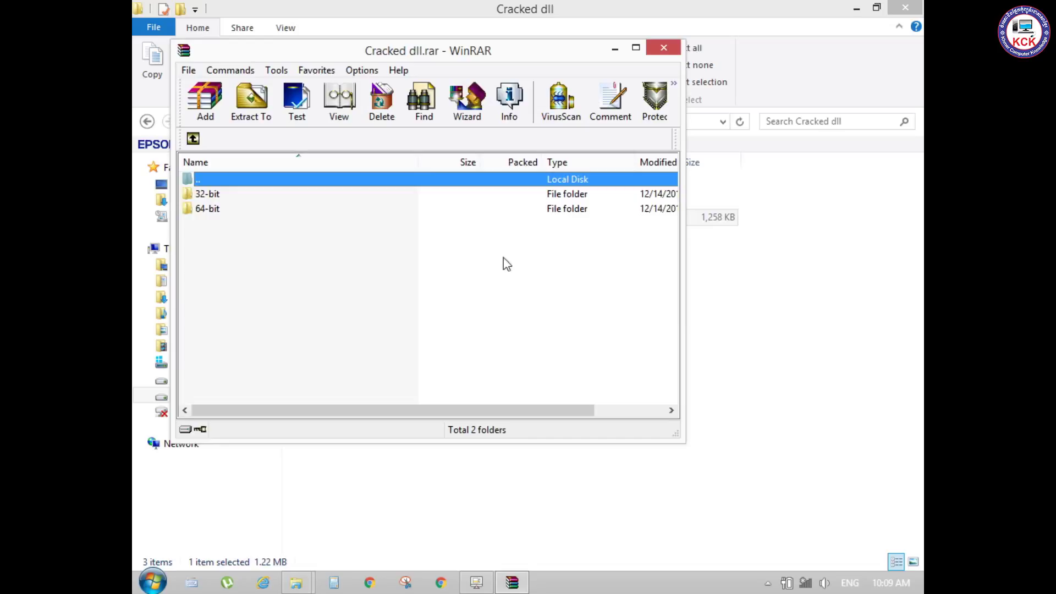
pyautogui.click(664, 48)
pyautogui.click(464, 335)
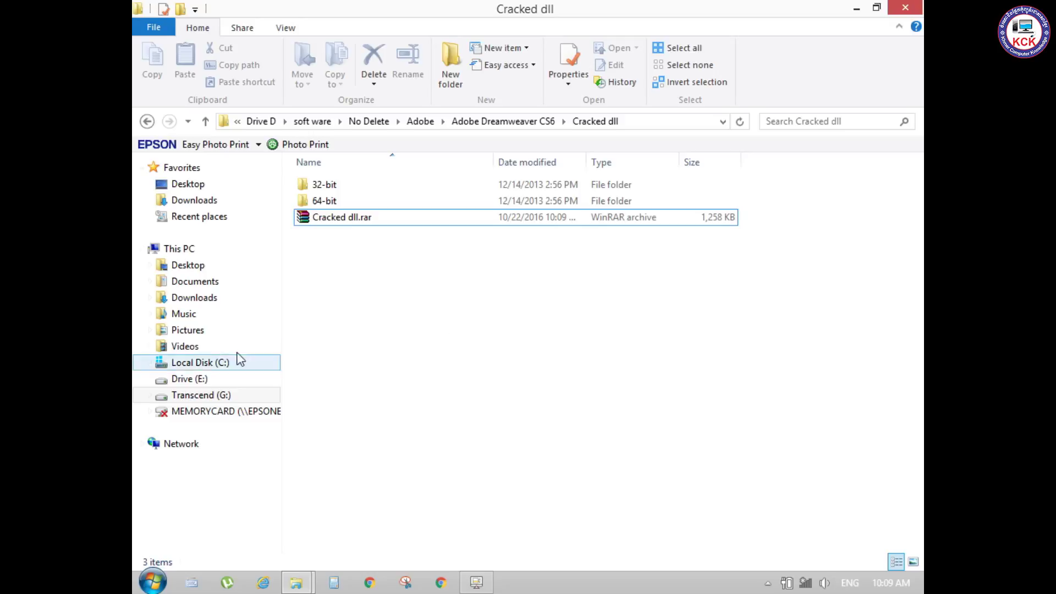
# View the 32bit and 64bit folders in Cracked, within the Adobe CS5_5 folder of Adobe CS5.5 Master Collection.
pyautogui.click(147, 121)
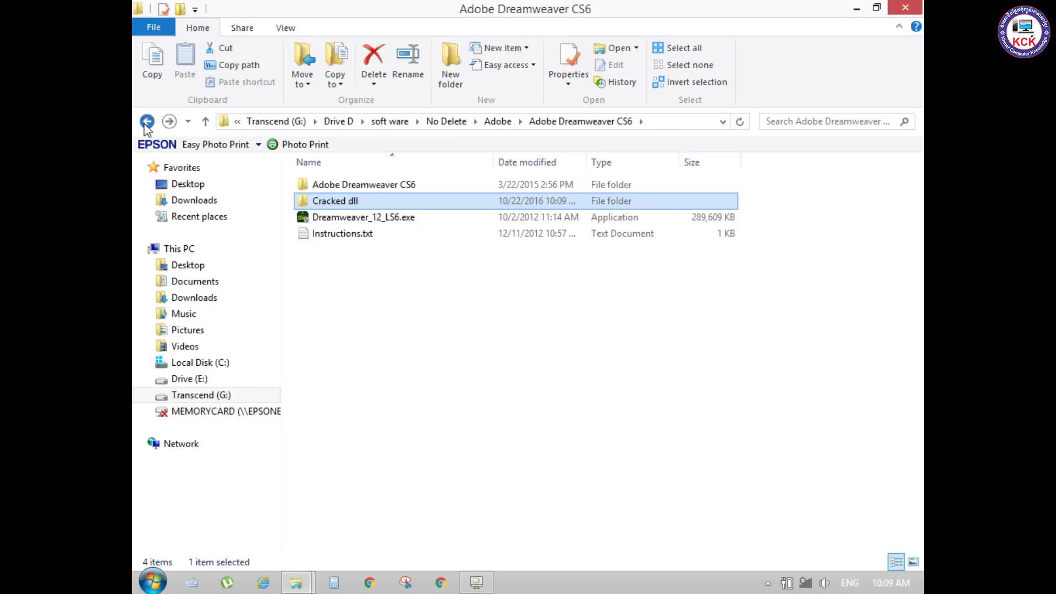
pyautogui.click(147, 121)
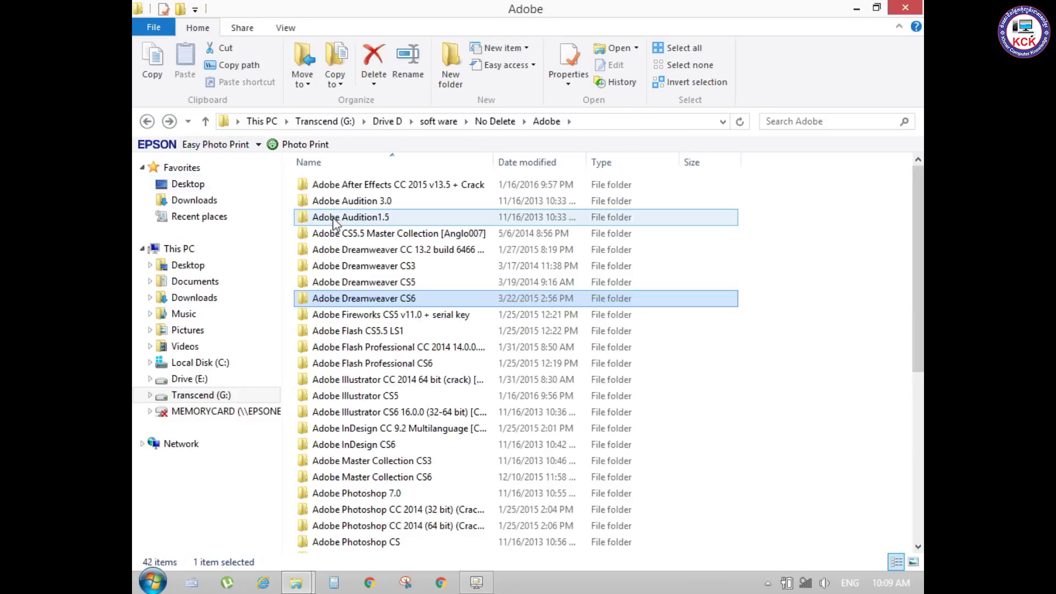
pyautogui.doubleClick(397, 237)
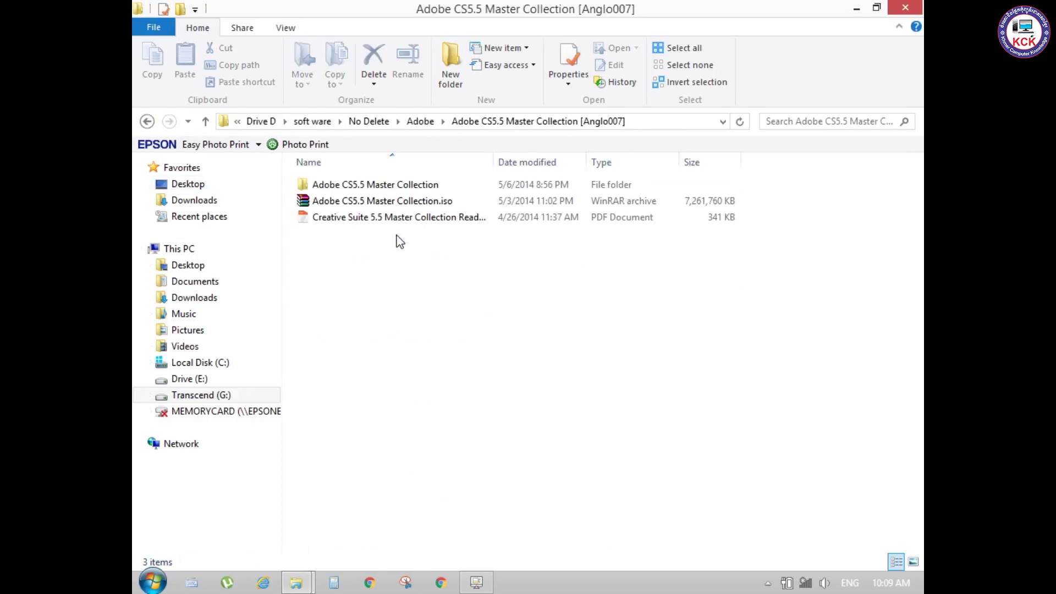
pyautogui.doubleClick(363, 184)
pyautogui.doubleClick(363, 186)
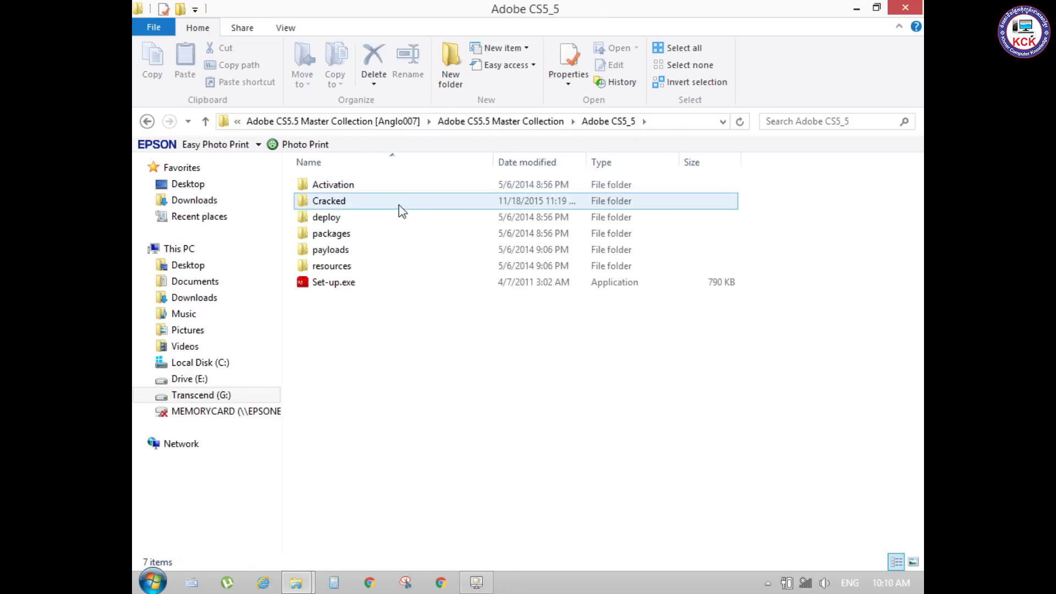
pyautogui.doubleClick(342, 201)
pyautogui.moveTo(345, 274); pyautogui.dragTo(348, 169)
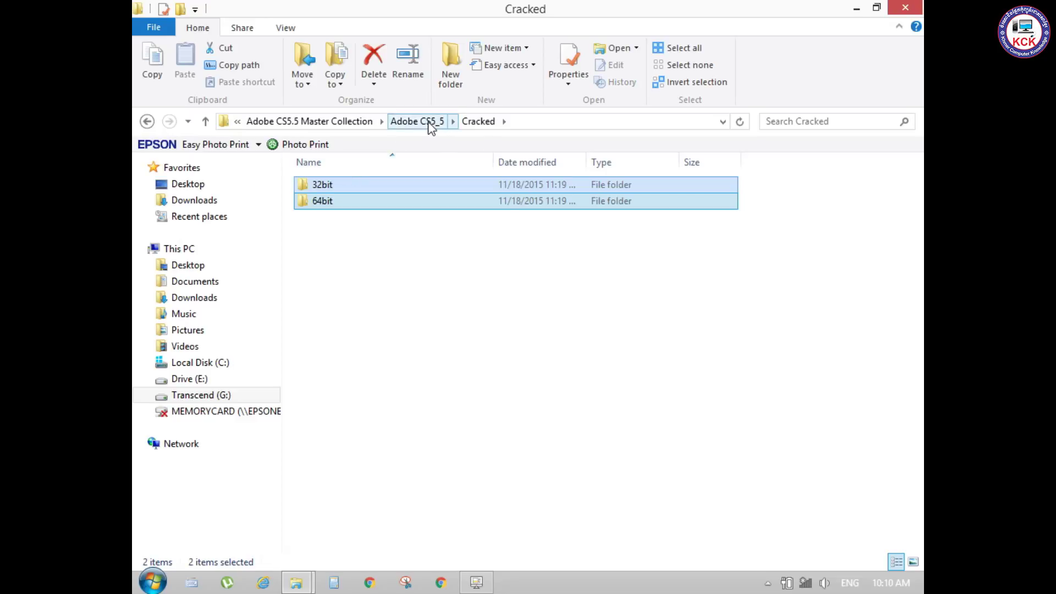
# Return from the Cracked folder to the main Adobe folder.
pyautogui.click(148, 121)
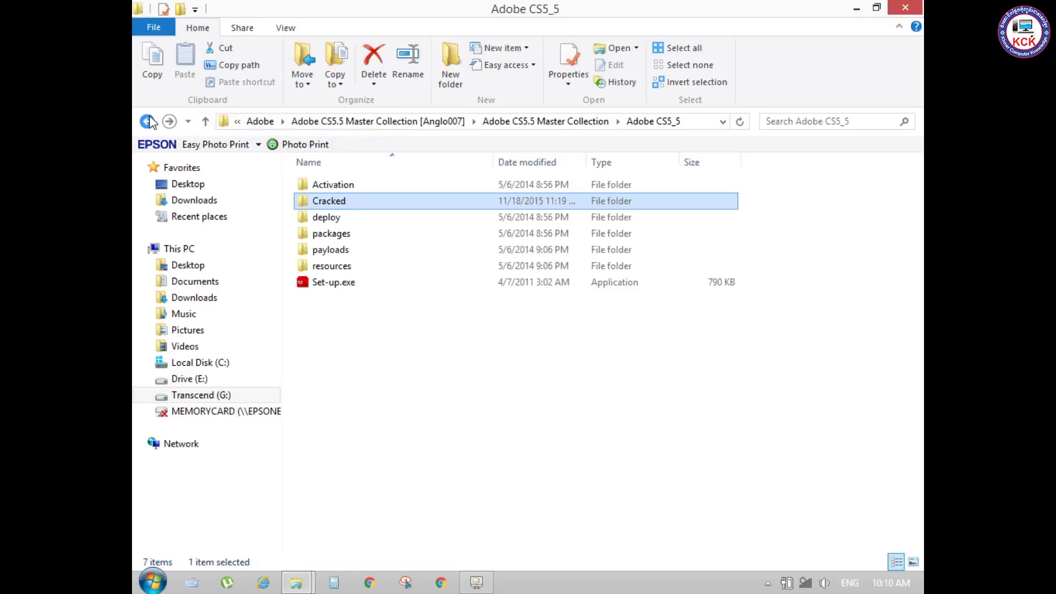
pyautogui.click(148, 121)
pyautogui.click(154, 122)
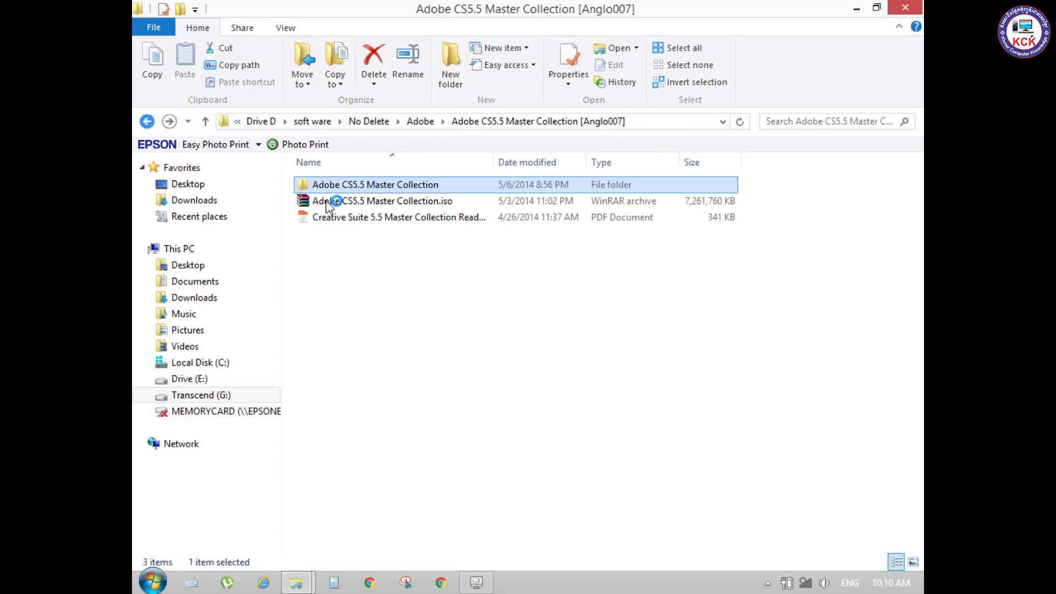
pyautogui.click(147, 121)
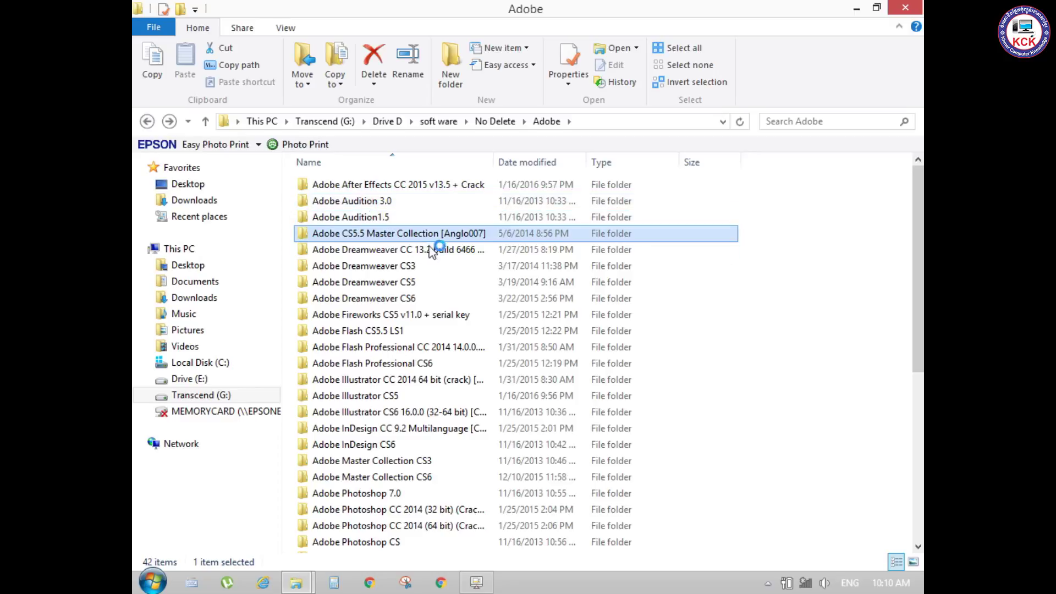
# Look through the Adobe product folders, from After Effects CC 2015 down to Master Collection CS6.
pyautogui.click(458, 187)
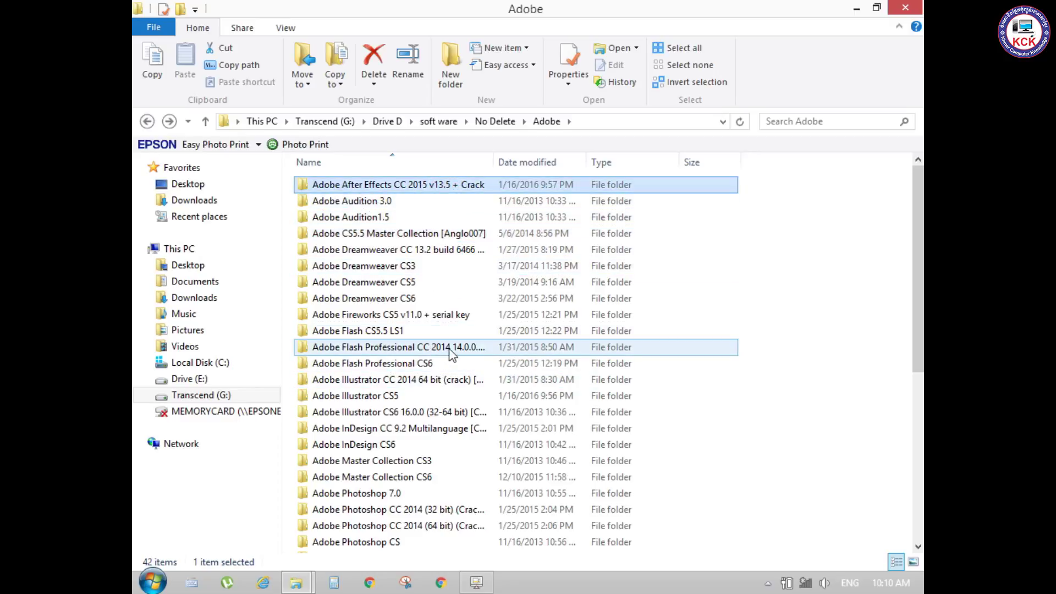
pyautogui.click(439, 381)
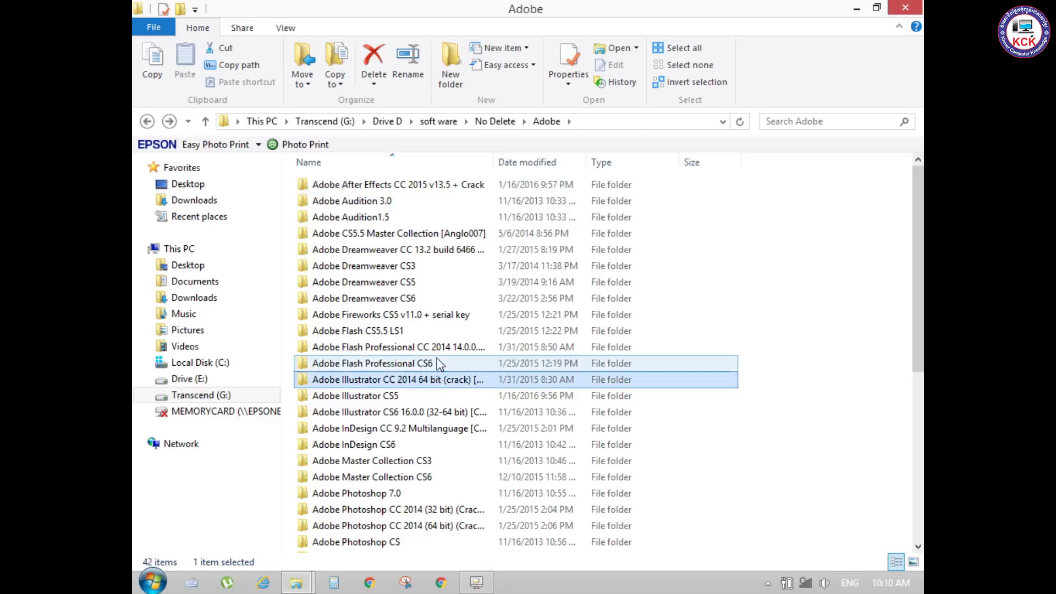
pyautogui.click(404, 347)
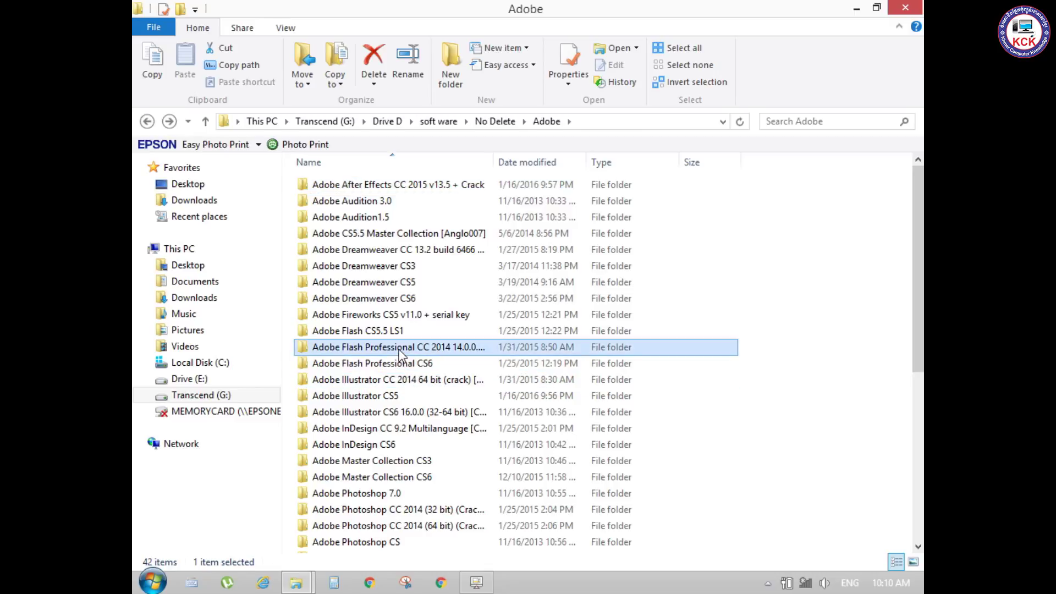
pyautogui.click(411, 413)
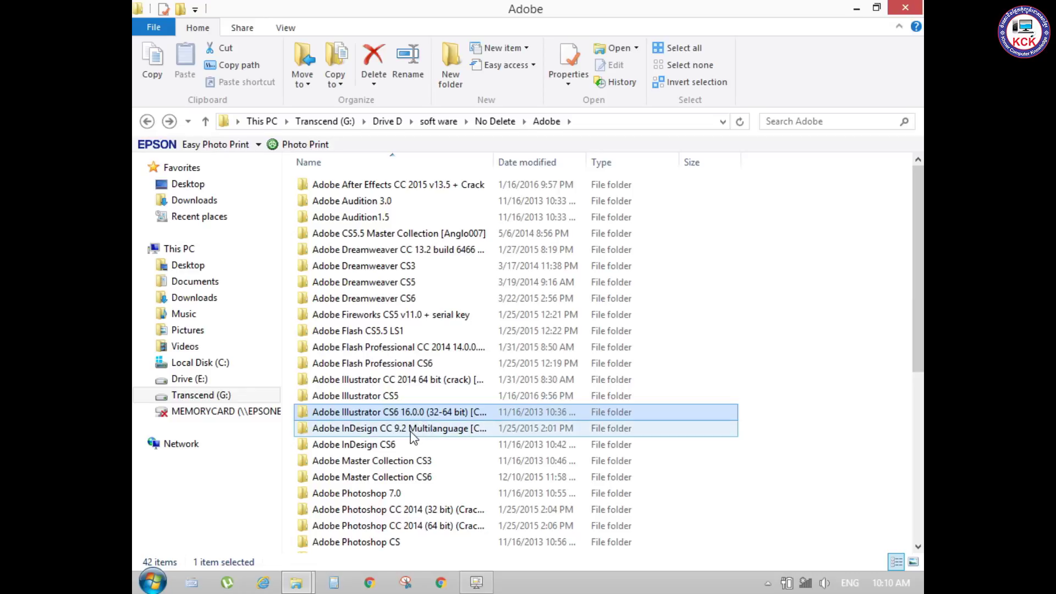
pyautogui.click(410, 431)
pyautogui.click(408, 445)
pyautogui.click(423, 465)
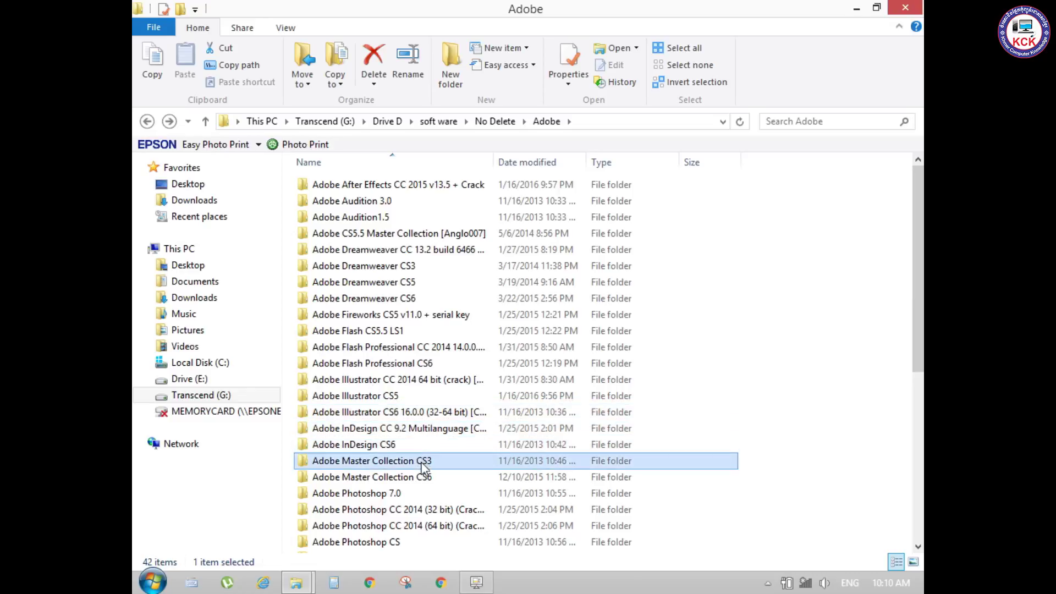
pyautogui.click(435, 477)
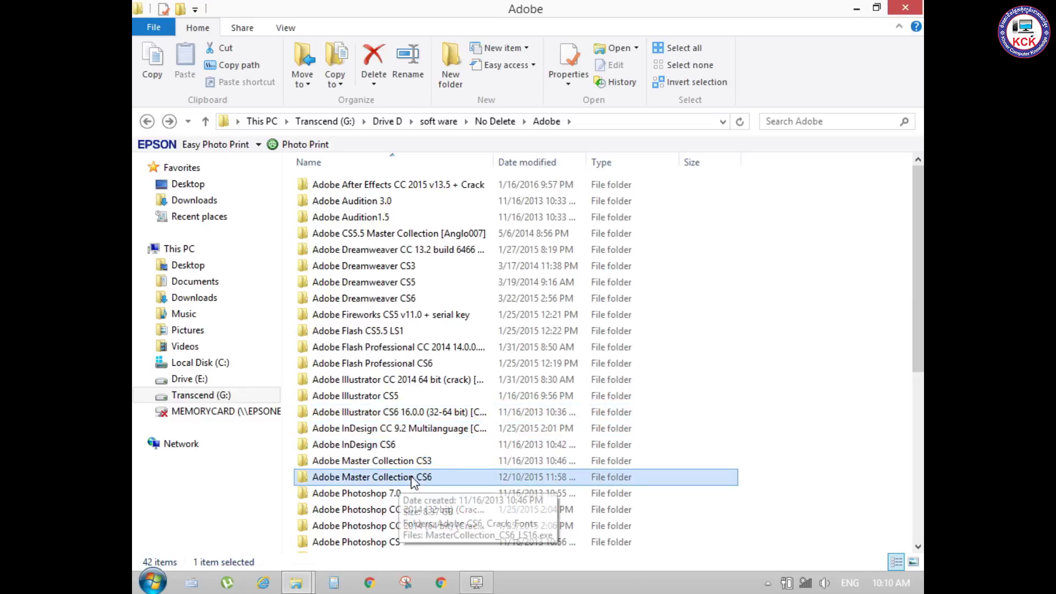
# Examine the Crack folder of Adobe Master Collection CS6, including its 64bit subfolder, and return to the Adobe folder.
pyautogui.doubleClick(420, 478)
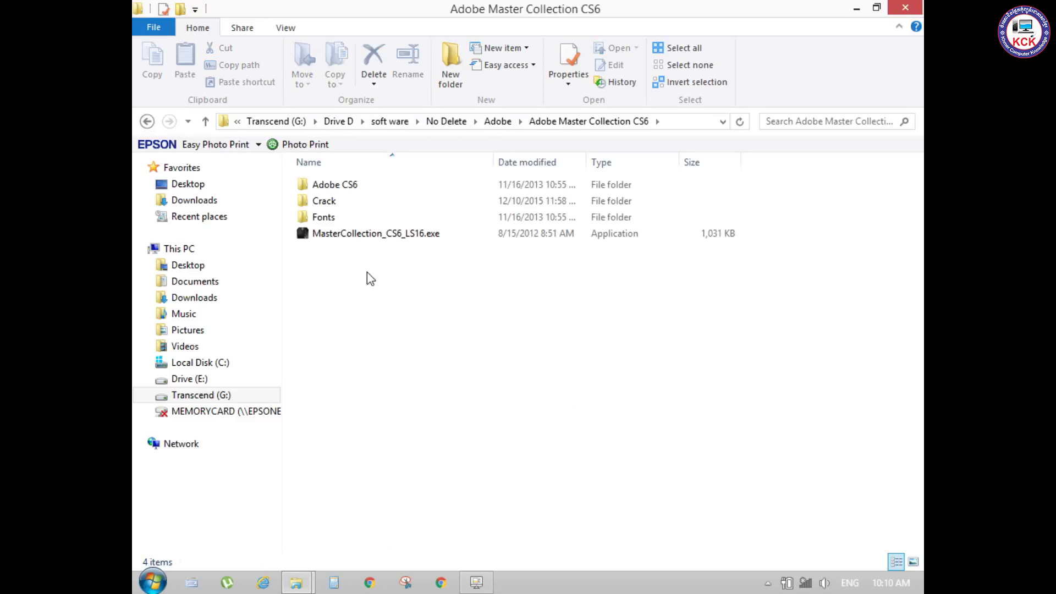
pyautogui.doubleClick(339, 202)
pyautogui.click(344, 189)
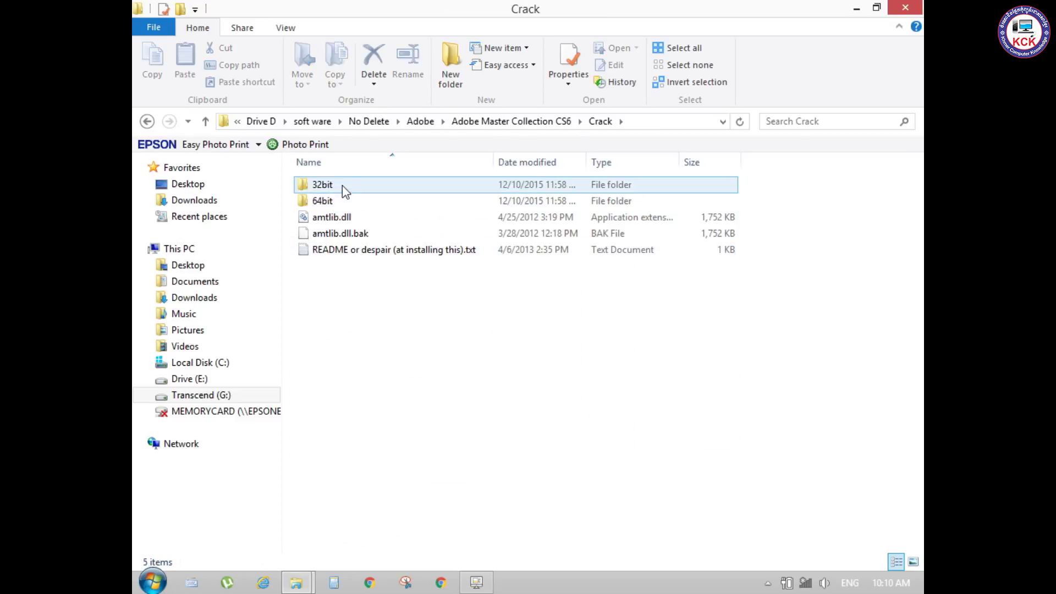
pyautogui.click(338, 199)
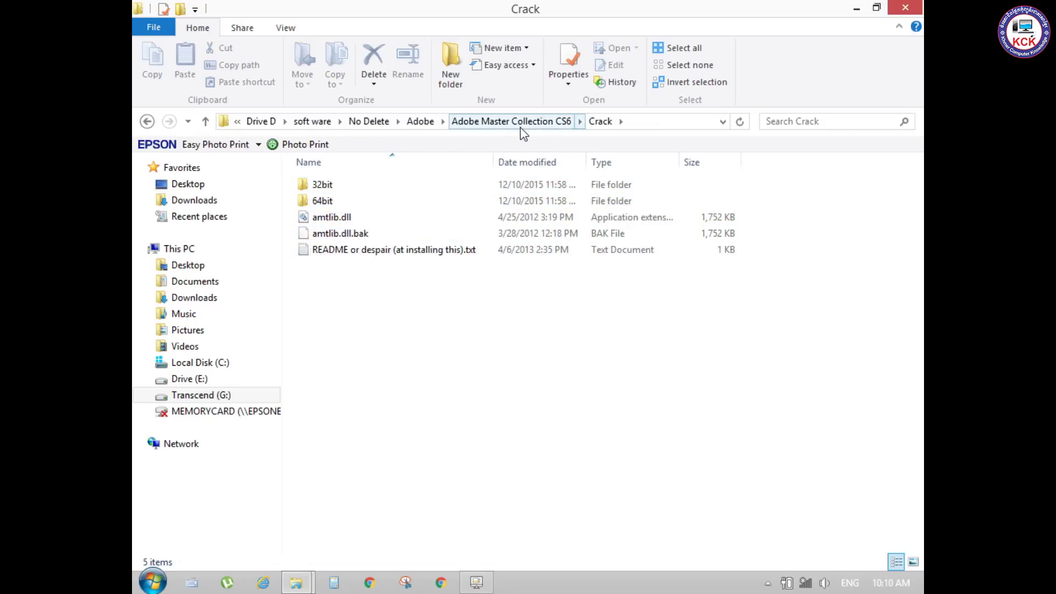
pyautogui.doubleClick(331, 199)
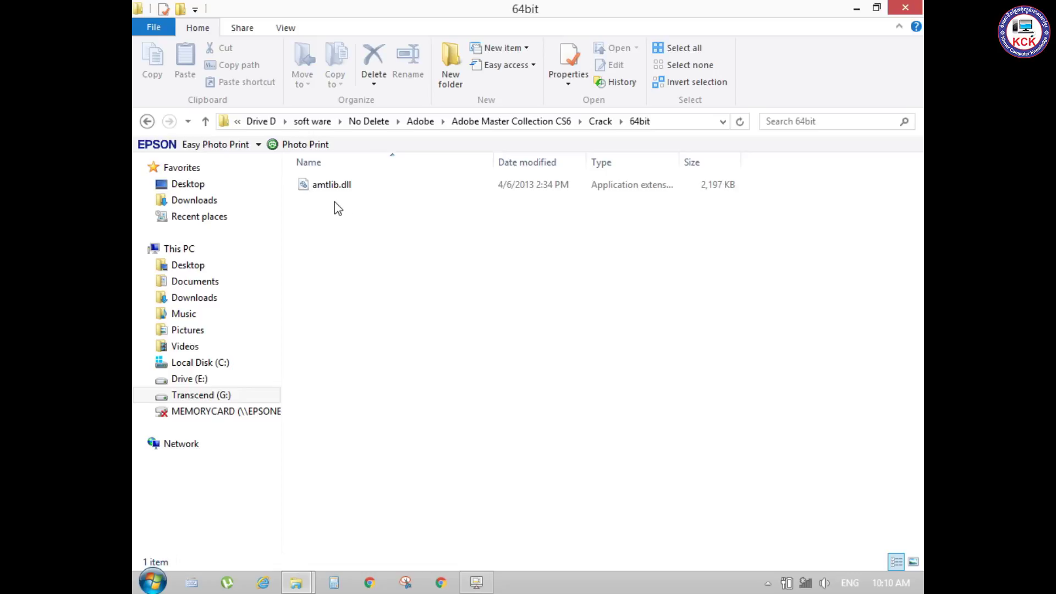
pyautogui.click(147, 121)
pyautogui.click(147, 121)
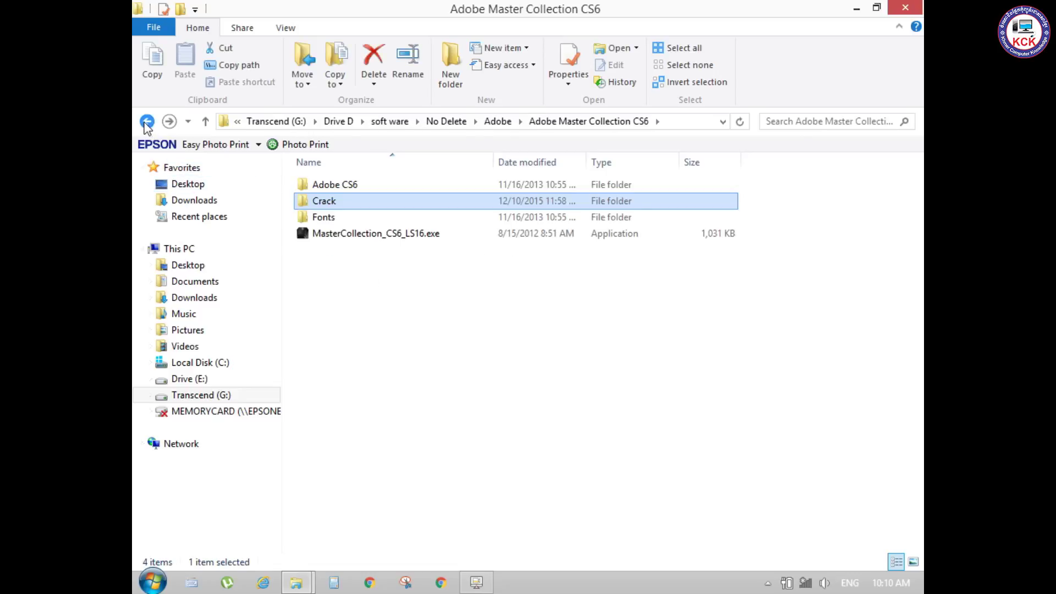
pyautogui.click(147, 121)
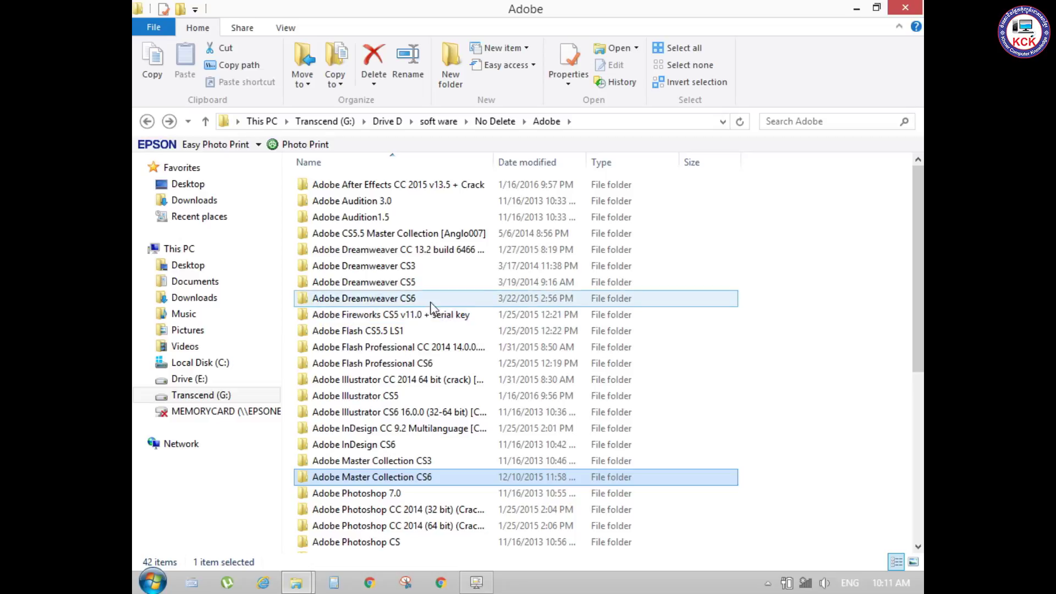
# Launch Set-up.exe from the inner Adobe Dreamweaver CS6 folder and ignore the pending restart warning.
pyautogui.doubleClick(415, 301)
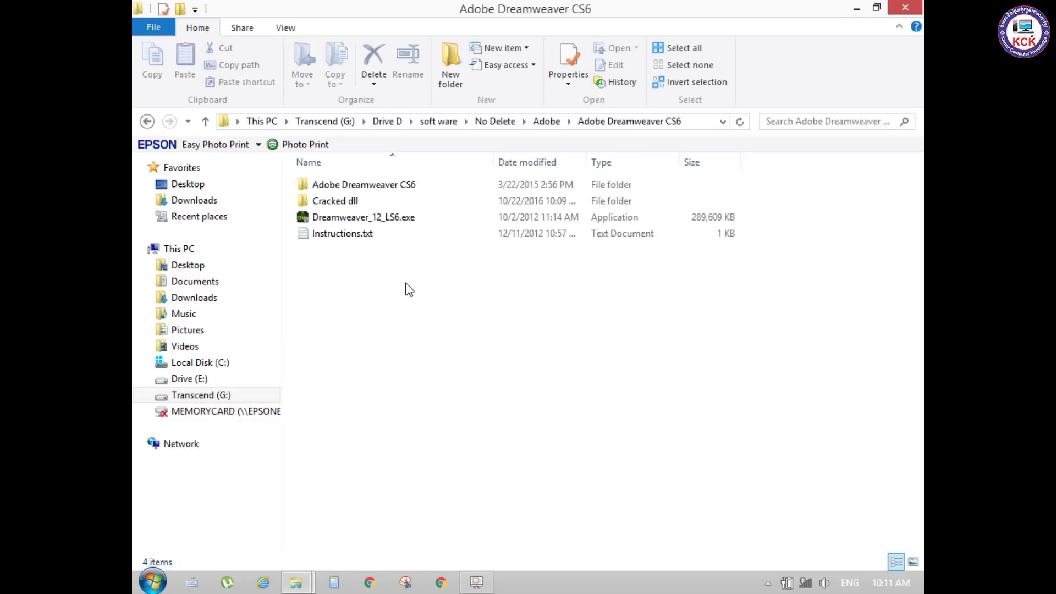
pyautogui.doubleClick(383, 192)
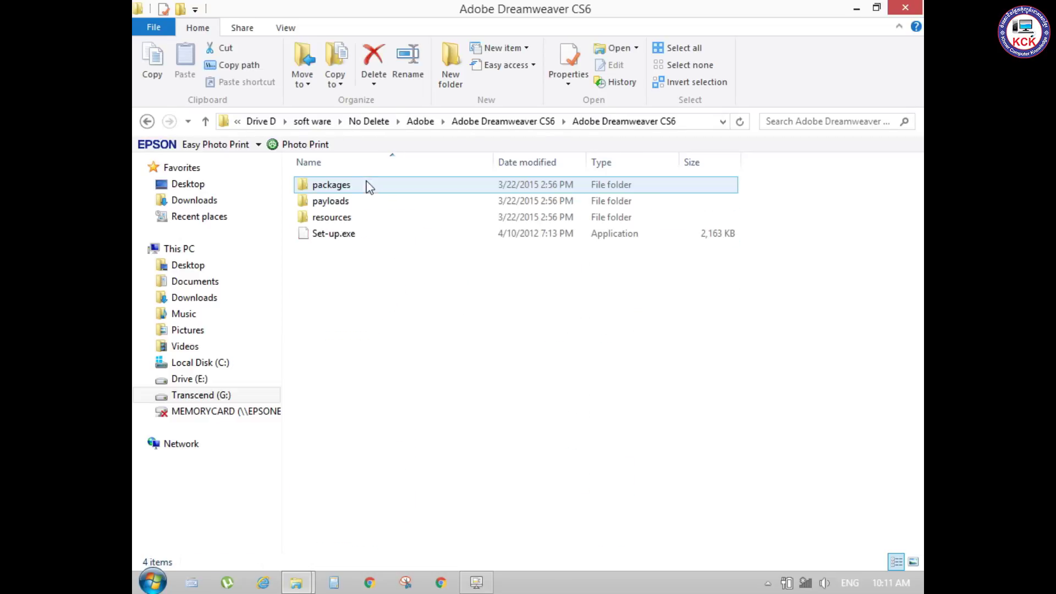
pyautogui.doubleClick(353, 241)
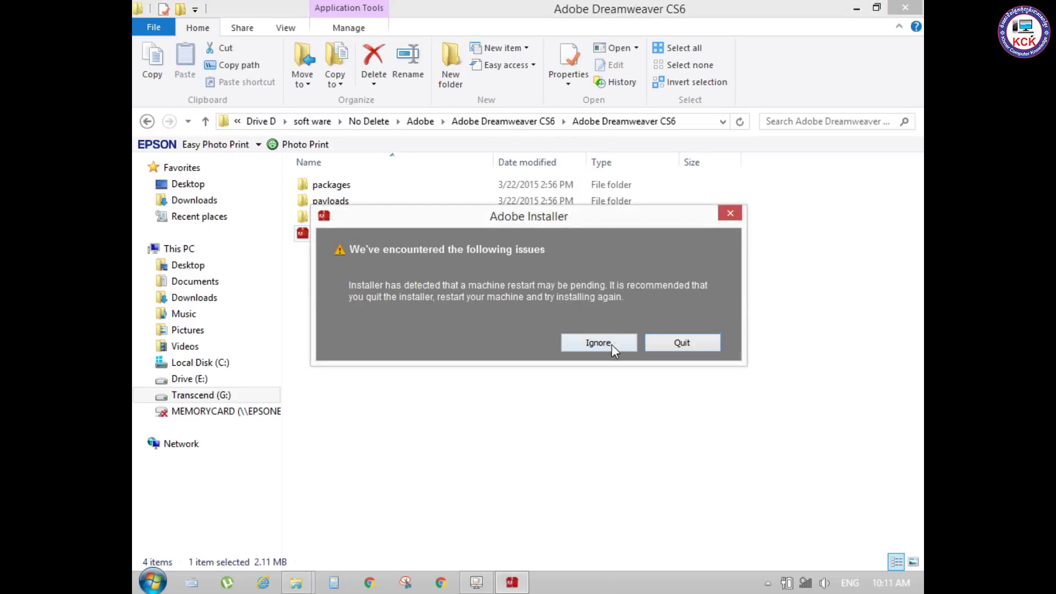
pyautogui.click(605, 343)
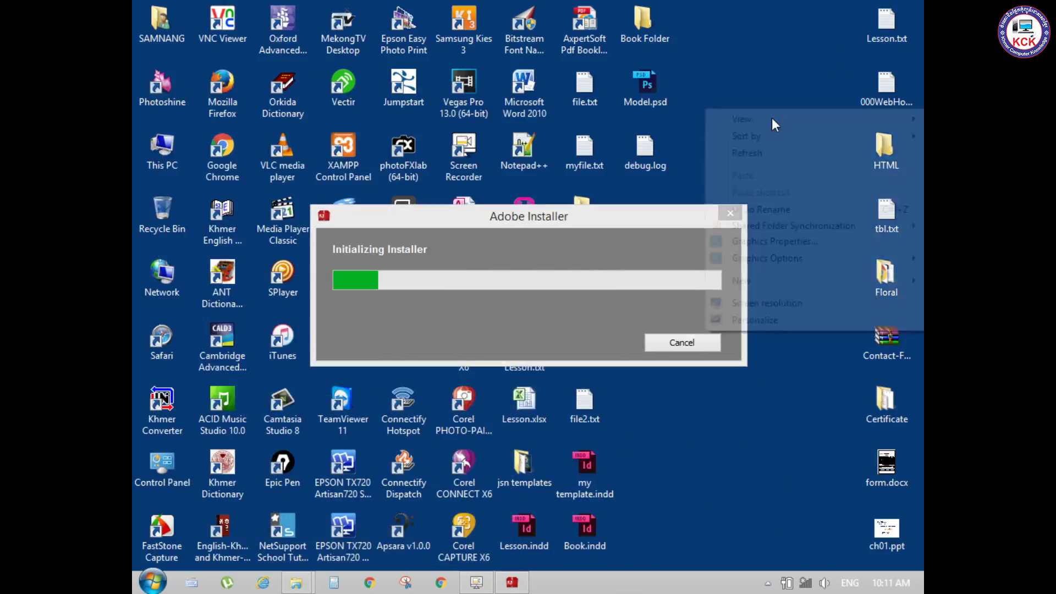
pyautogui.click(793, 149)
pyautogui.rightClick(794, 79)
pyautogui.click(806, 122)
pyautogui.rightClick(803, 118)
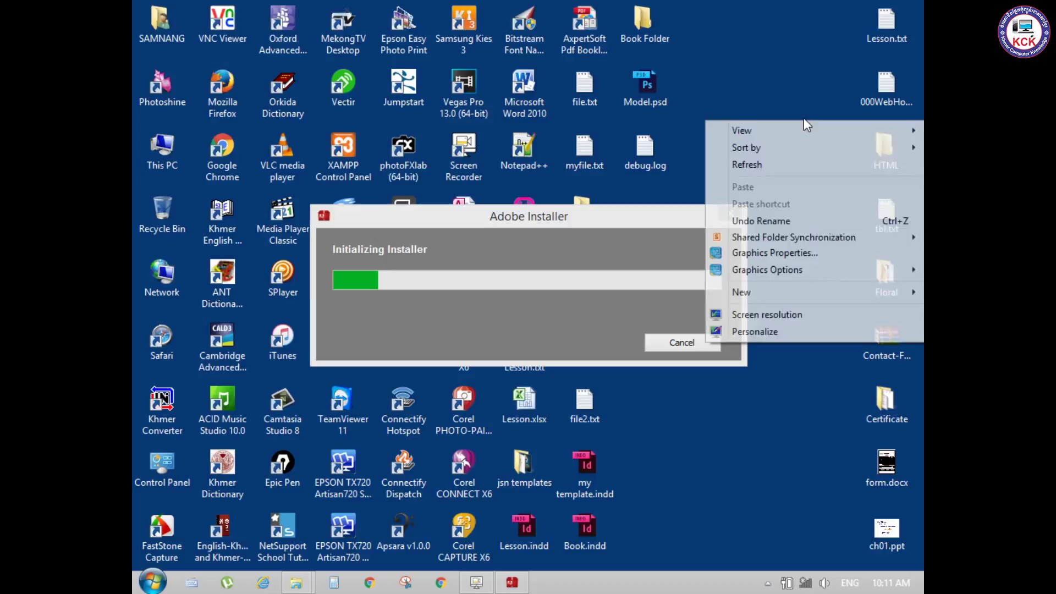
pyautogui.click(798, 163)
pyautogui.rightClick(792, 114)
pyautogui.click(770, 156)
pyautogui.rightClick(757, 72)
pyautogui.click(742, 121)
pyautogui.rightClick(742, 96)
pyautogui.click(761, 131)
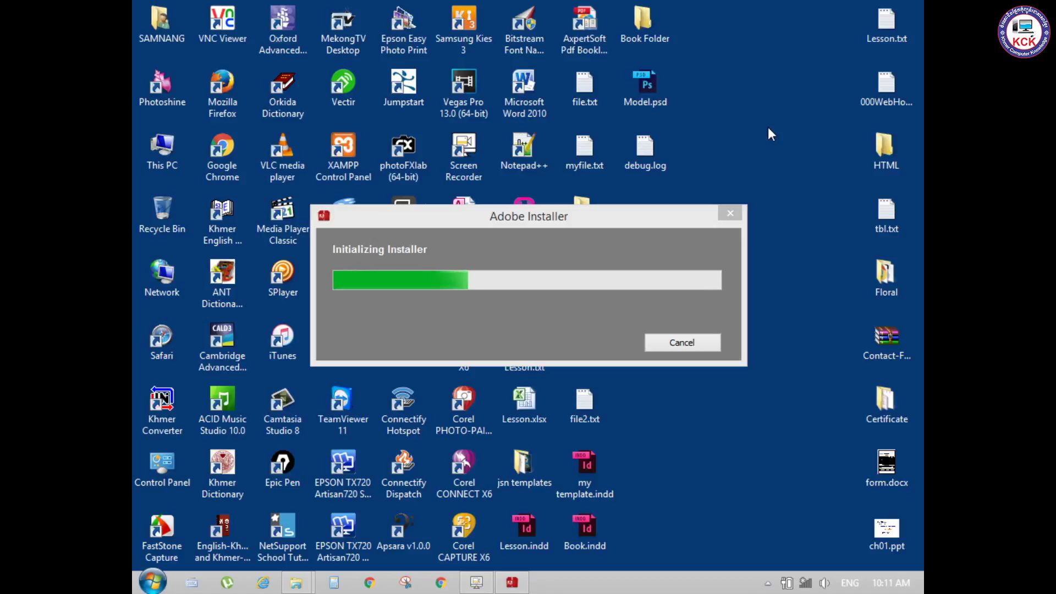
# Look through the list of all installed programs for the Adobe entries while the installer initializes.
pyautogui.click(153, 582)
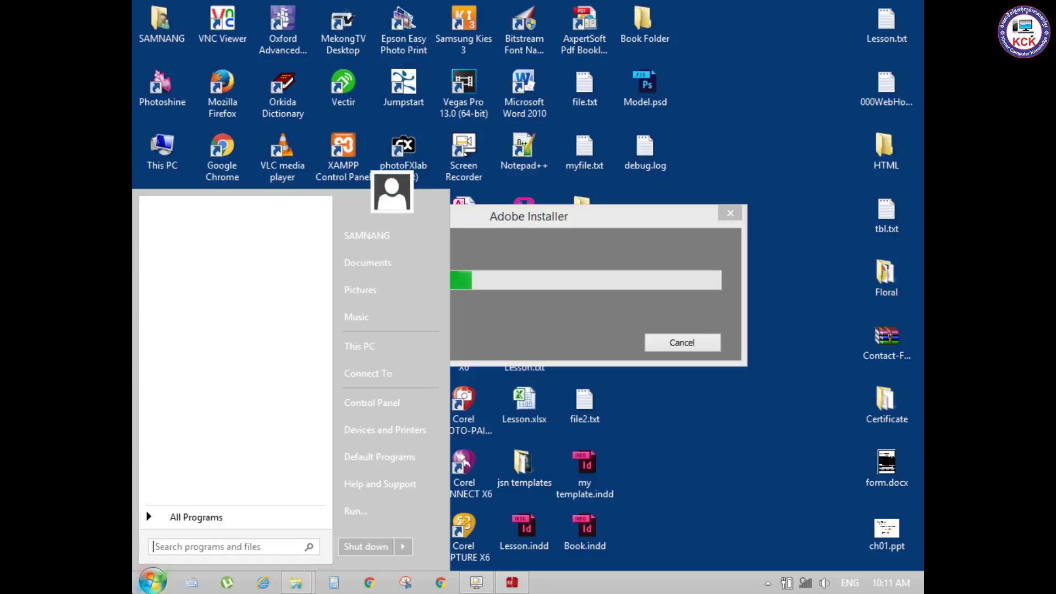
pyautogui.click(179, 517)
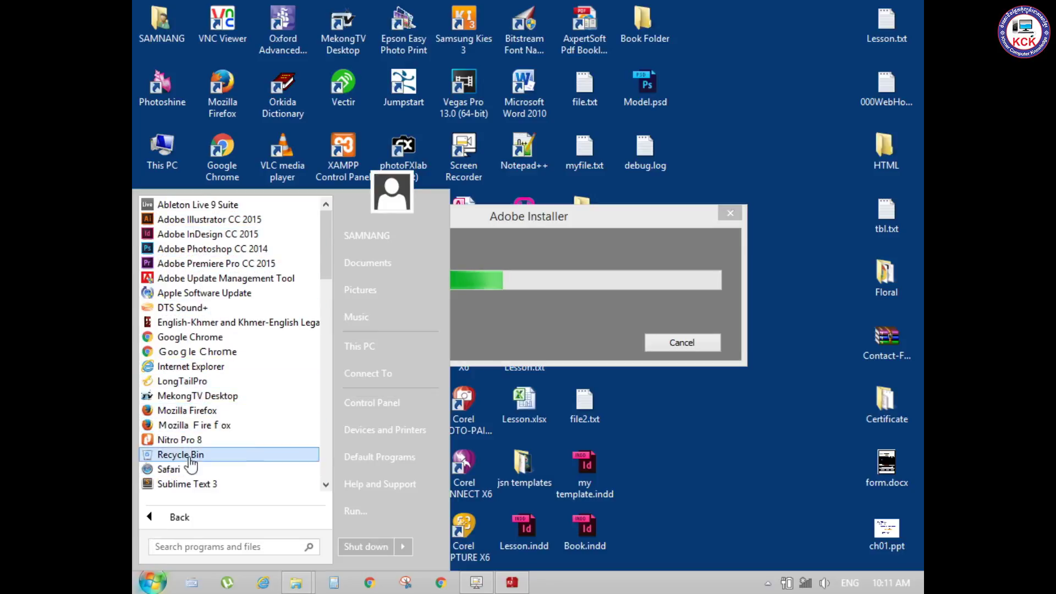
pyautogui.click(732, 512)
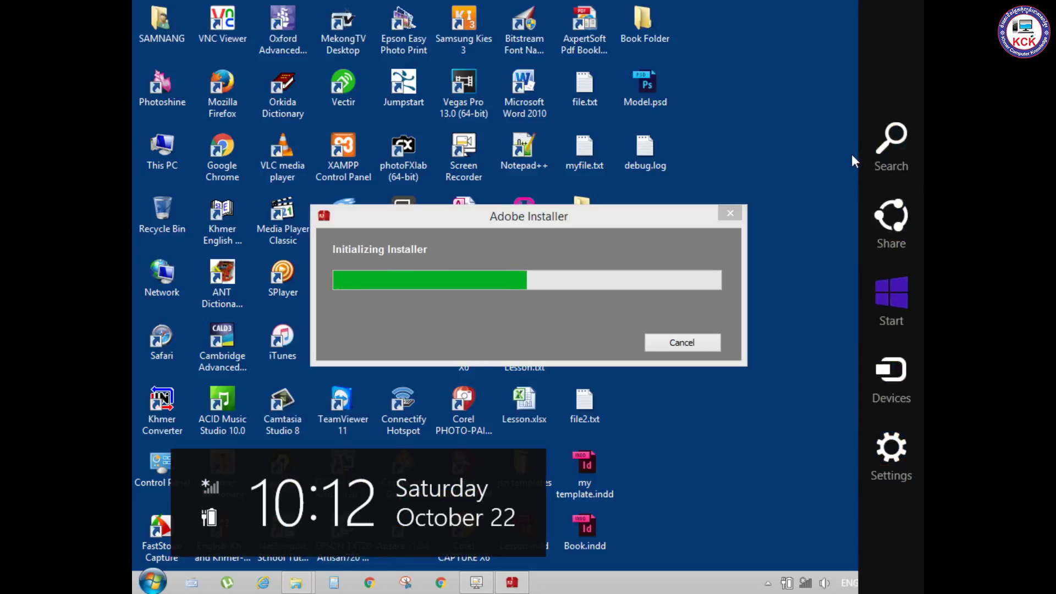
pyautogui.rightClick(847, 100)
pyautogui.click(824, 144)
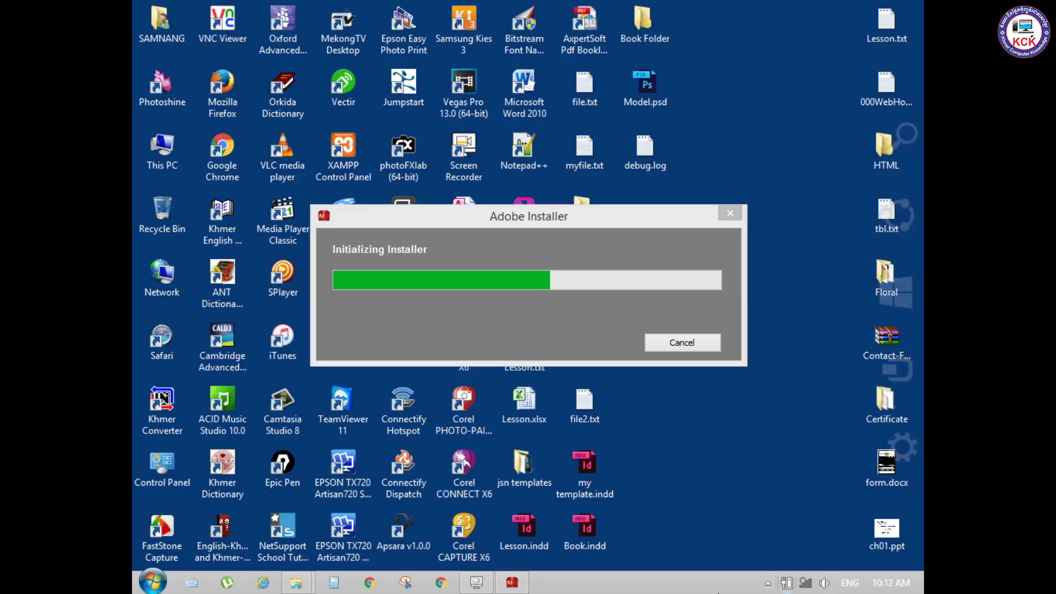
pyautogui.click(476, 582)
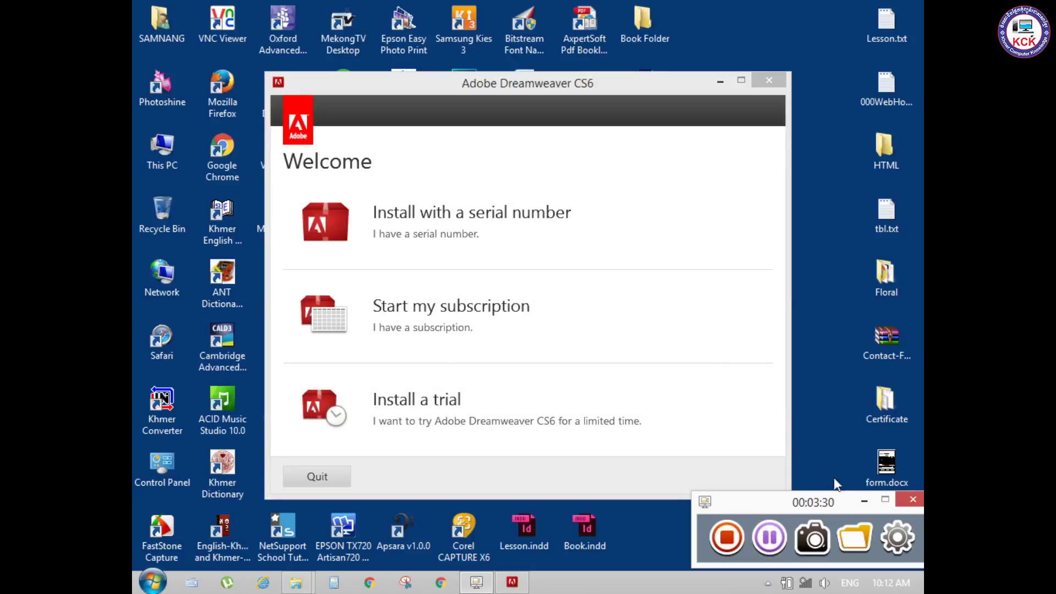
pyautogui.click(863, 501)
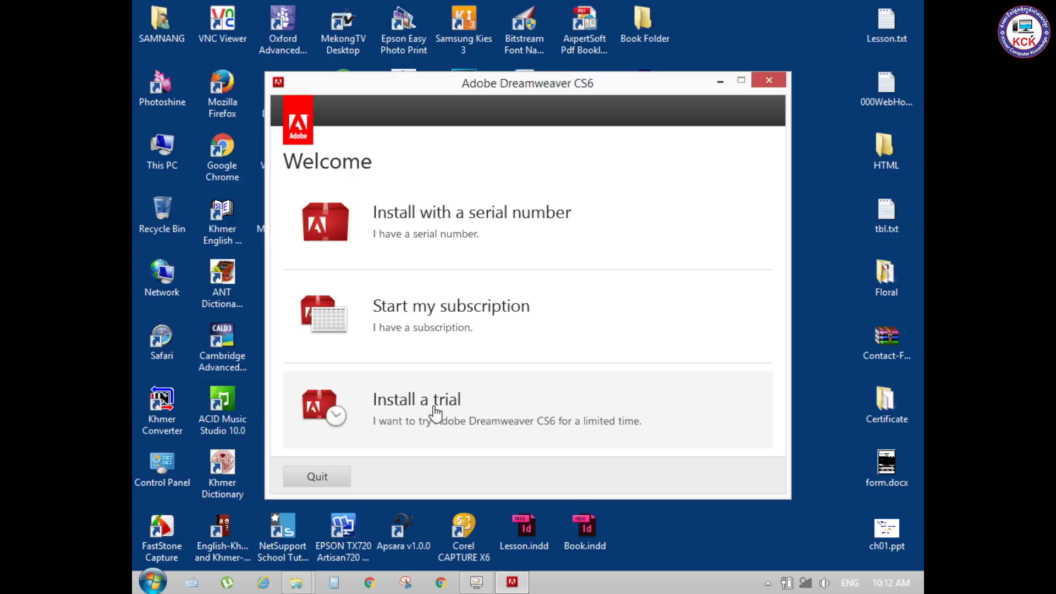
# Check the available Wi-Fi networks and choose to install Adobe Dreamweaver CS6 as a trial.
pyautogui.click(805, 589)
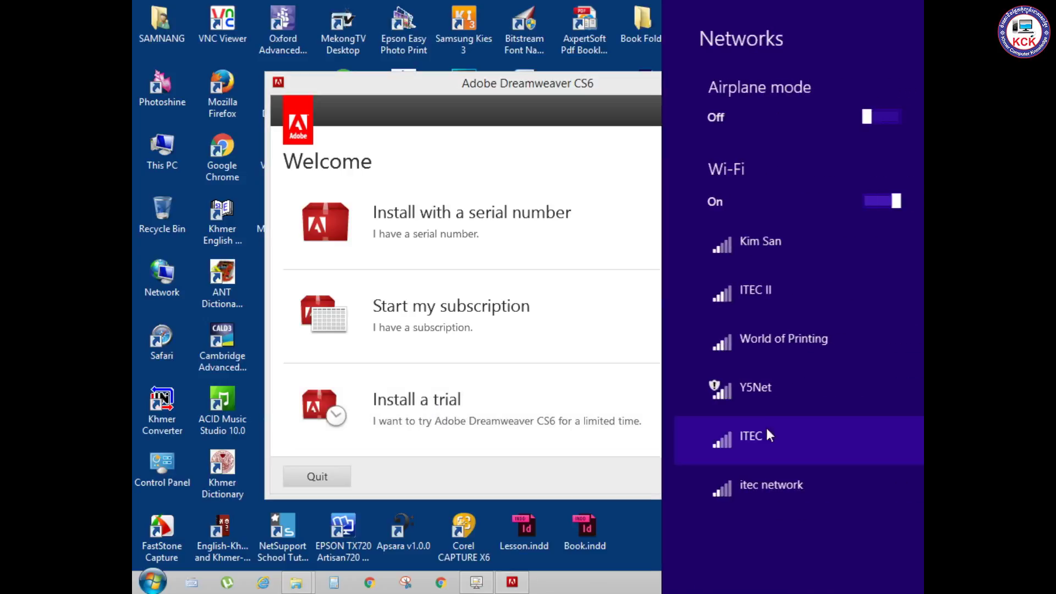
pyautogui.click(406, 87)
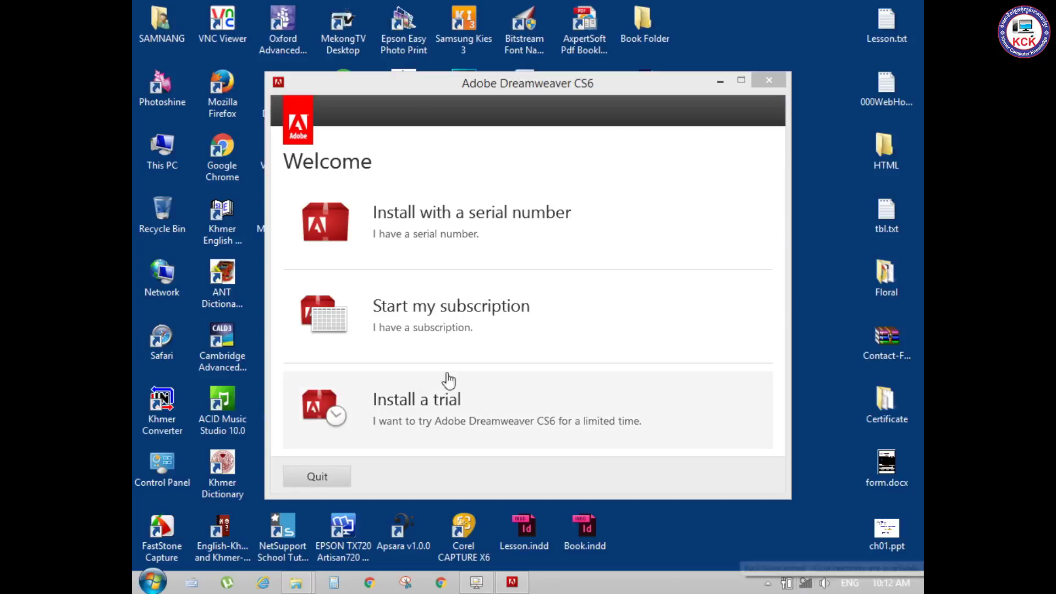
pyautogui.click(444, 417)
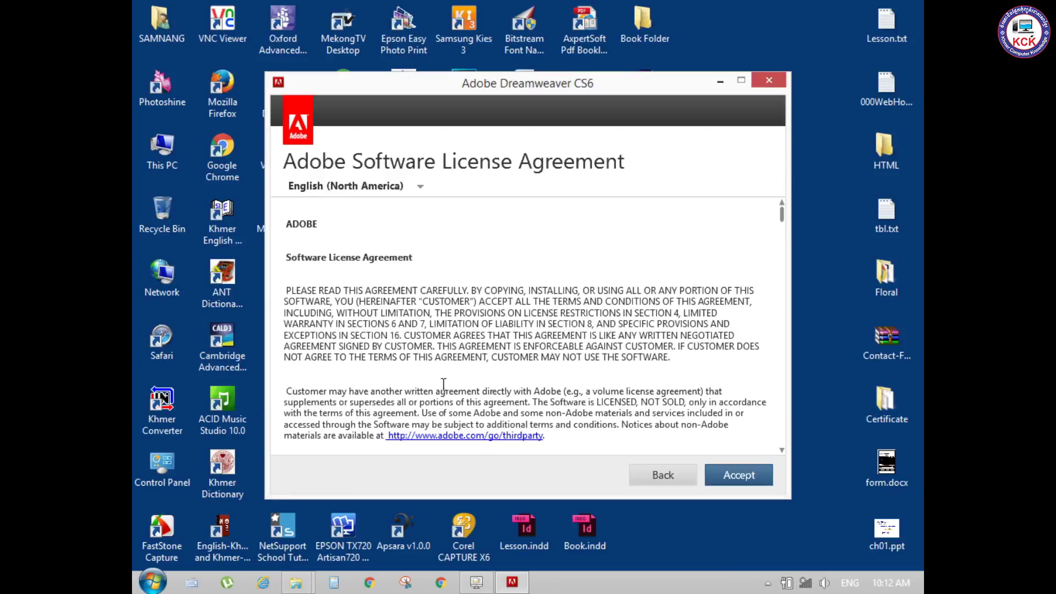
# Set the license agreement language to English (International) and accept the Adobe Software License Agreement.
pyautogui.click(420, 186)
pyautogui.scroll(-3, 424, 236)
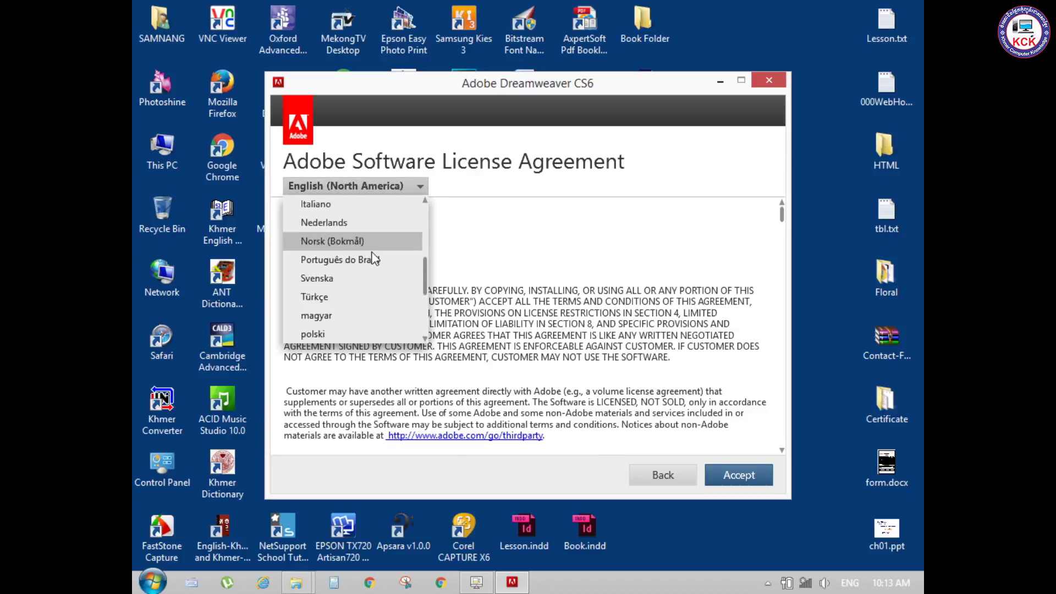
pyautogui.scroll(-3, 374, 258)
pyautogui.scroll(7, 394, 254)
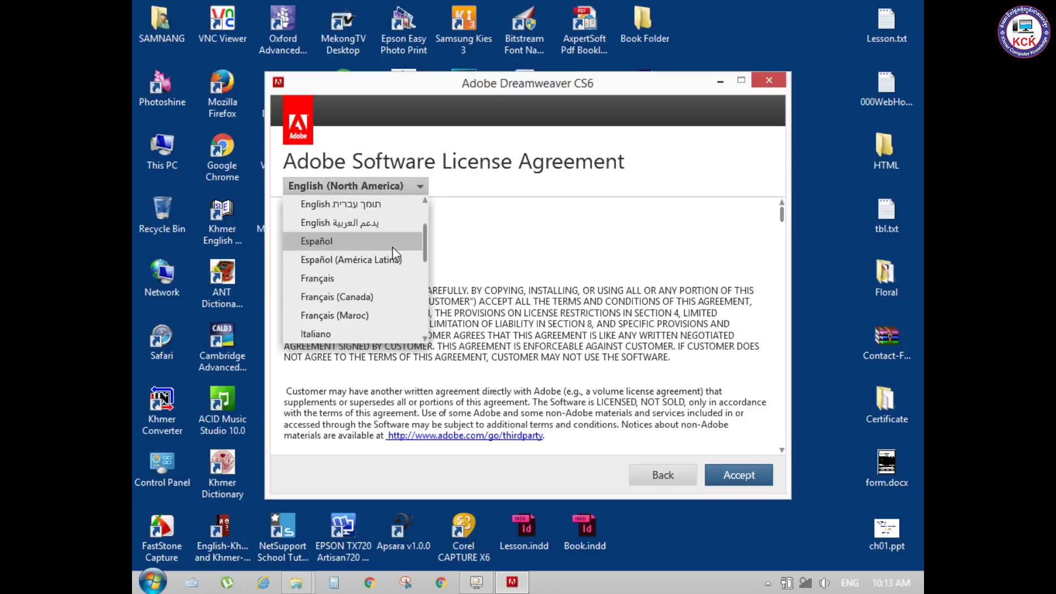
pyautogui.scroll(1, 394, 243)
pyautogui.click(372, 242)
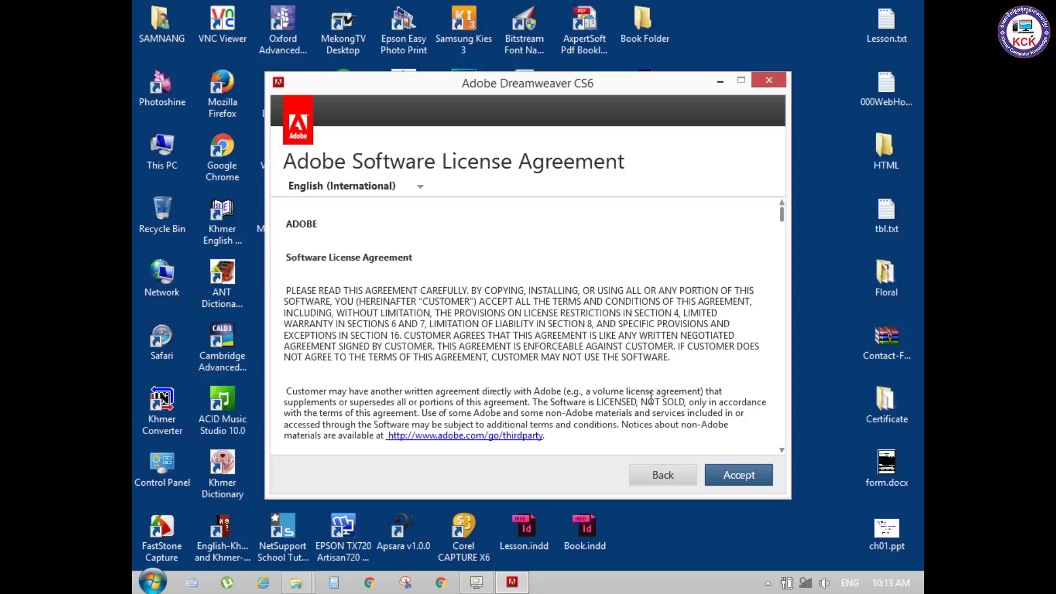
pyautogui.click(743, 474)
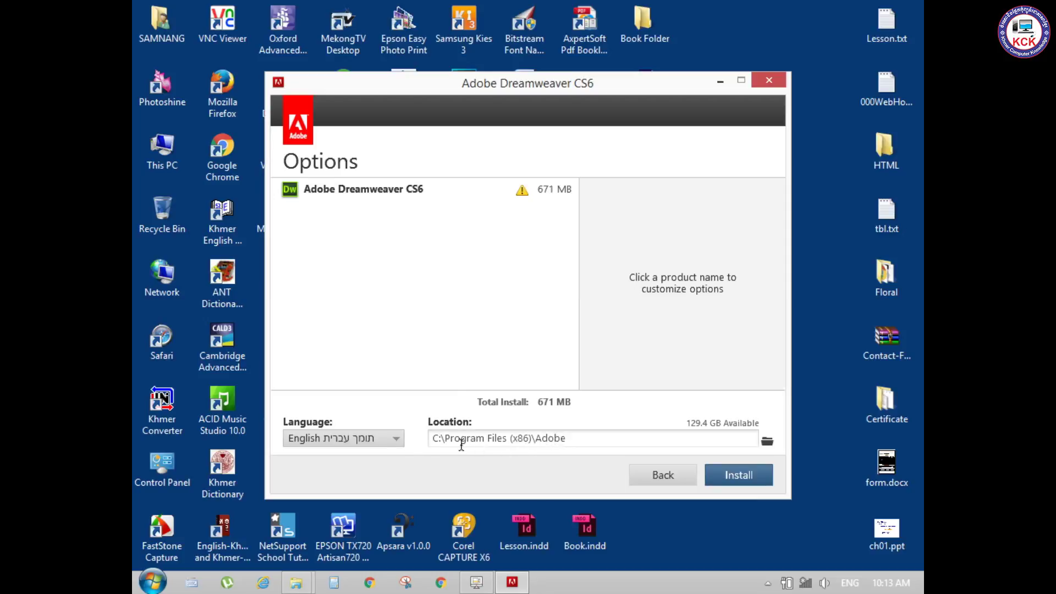
# Review the installation languages without changing the selection and start installing Dreamweaver CS6 in C:\Program Files (x86)\Adobe.
pyautogui.click(392, 438)
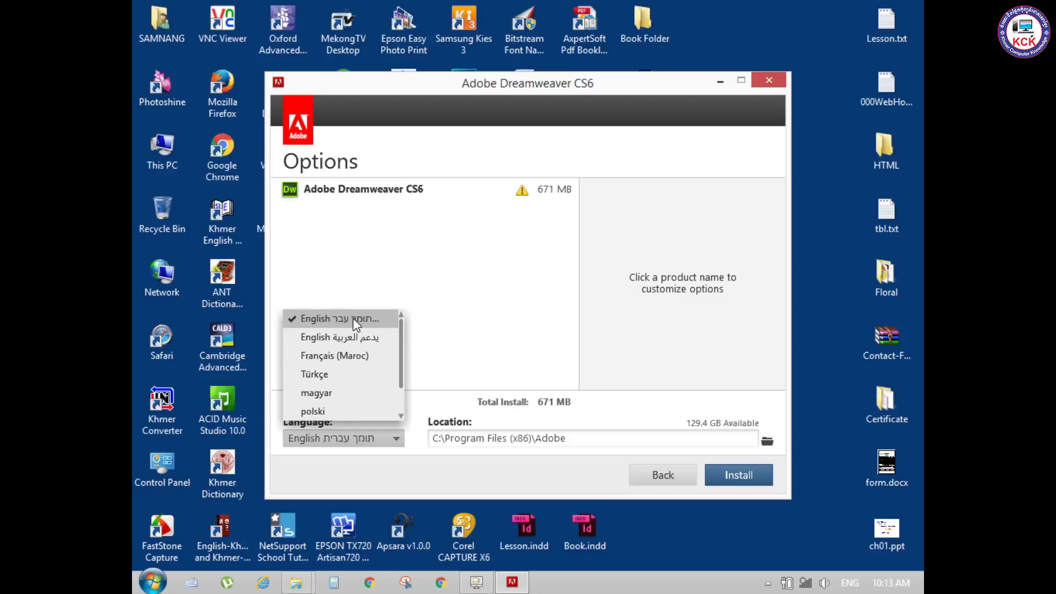
pyautogui.click(465, 347)
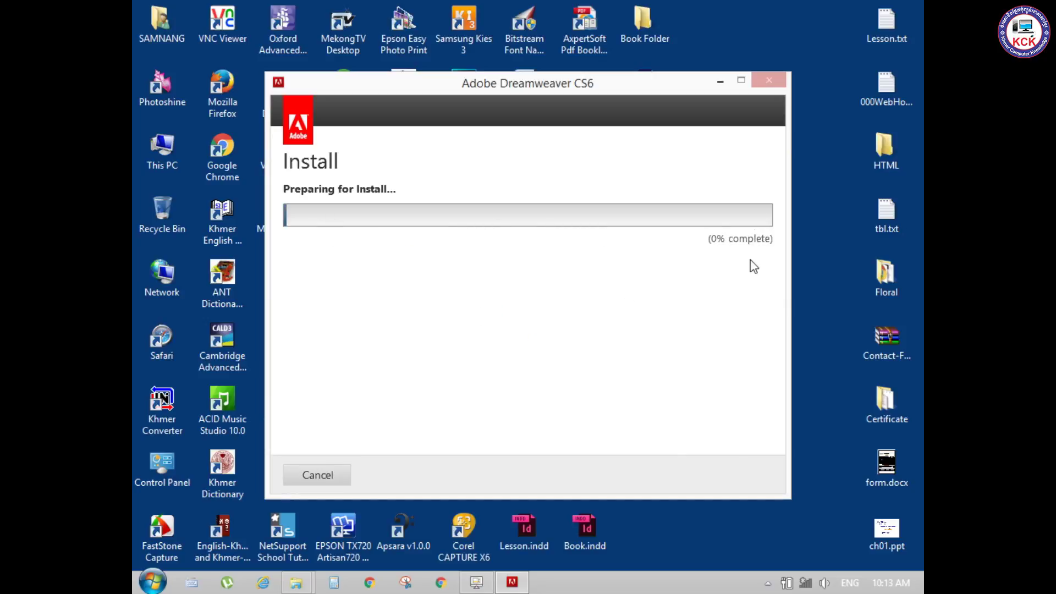
pyautogui.click(477, 582)
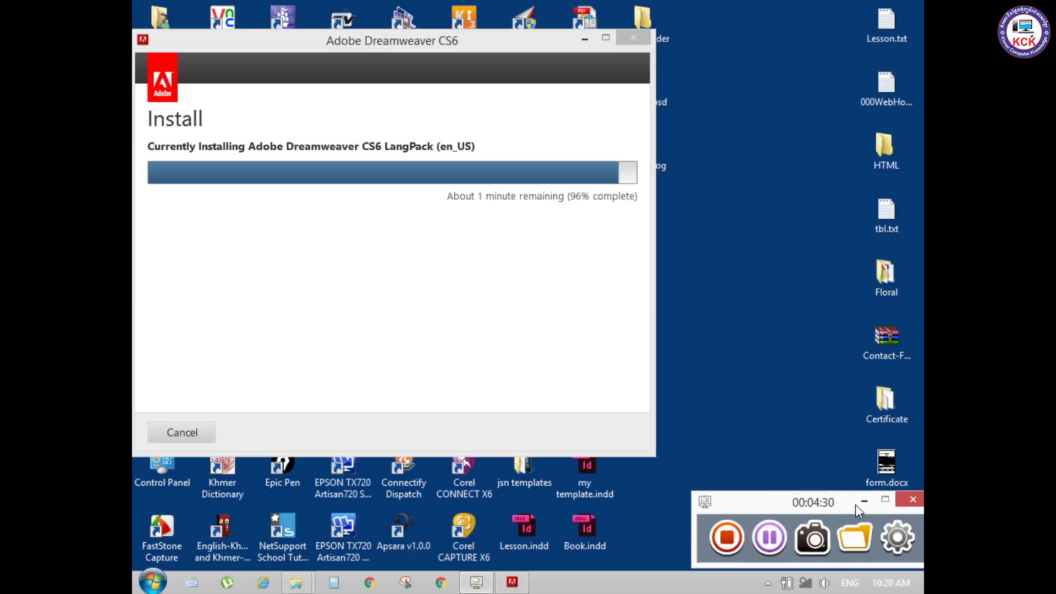
pyautogui.click(857, 502)
pyautogui.rightClick(788, 248)
pyautogui.click(796, 293)
pyautogui.rightClick(781, 208)
pyautogui.click(800, 252)
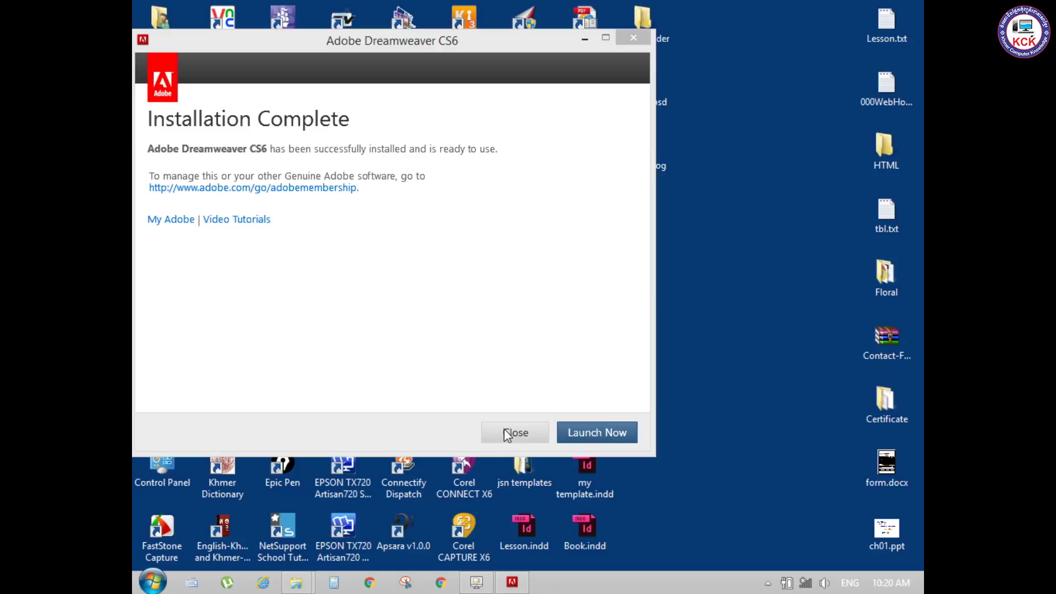
# Close the completed Adobe Dreamweaver CS6 installer without launching the program and refresh the desktop.
pyautogui.click(533, 351)
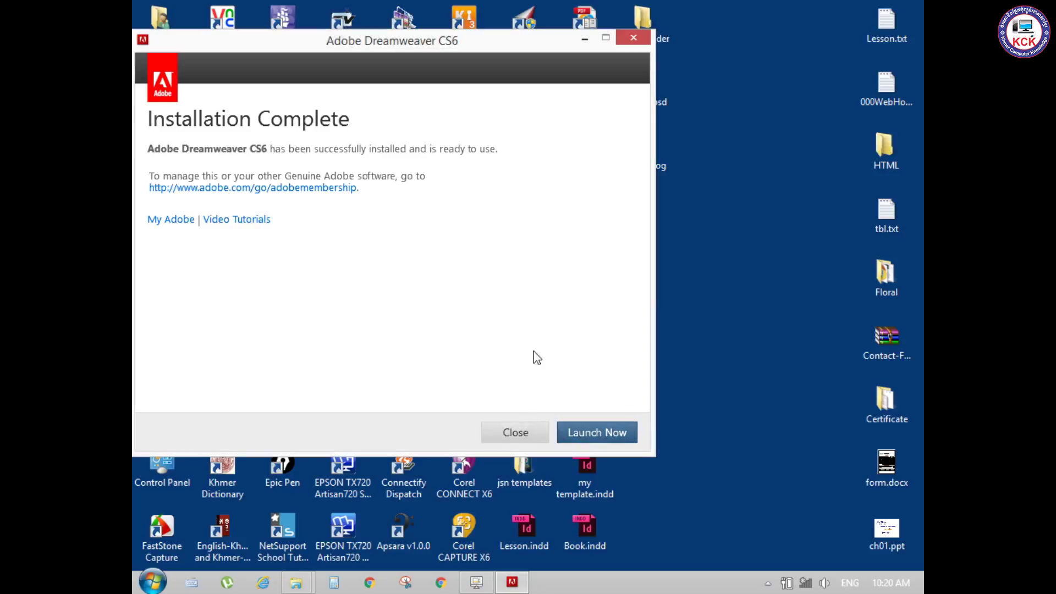
pyautogui.click(516, 432)
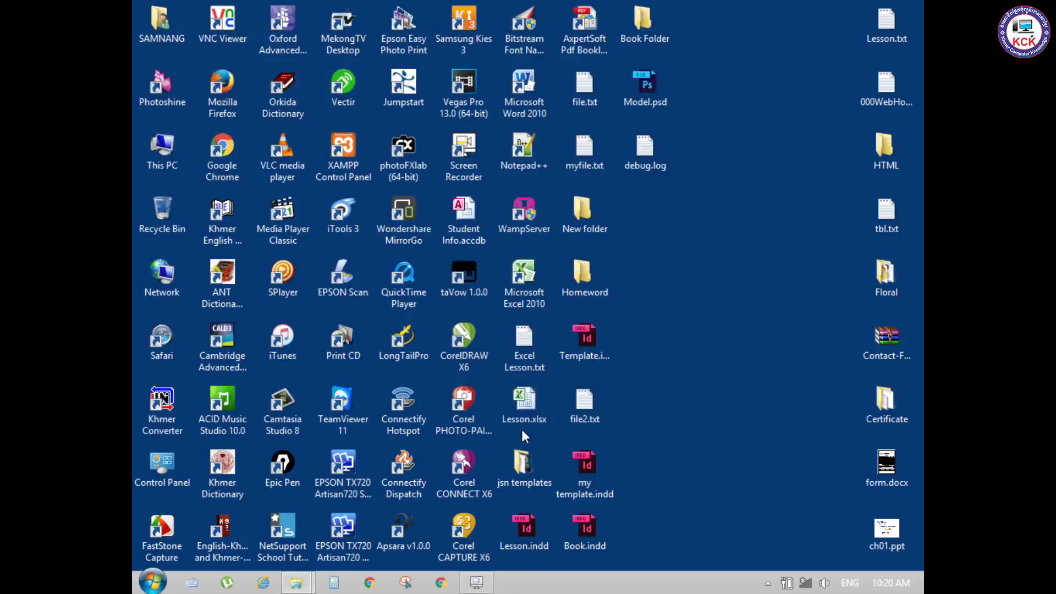
pyautogui.rightClick(705, 249)
pyautogui.click(744, 292)
# Launch Adobe Dreamweaver CS6 from the list of installed programs.
pyautogui.click(152, 582)
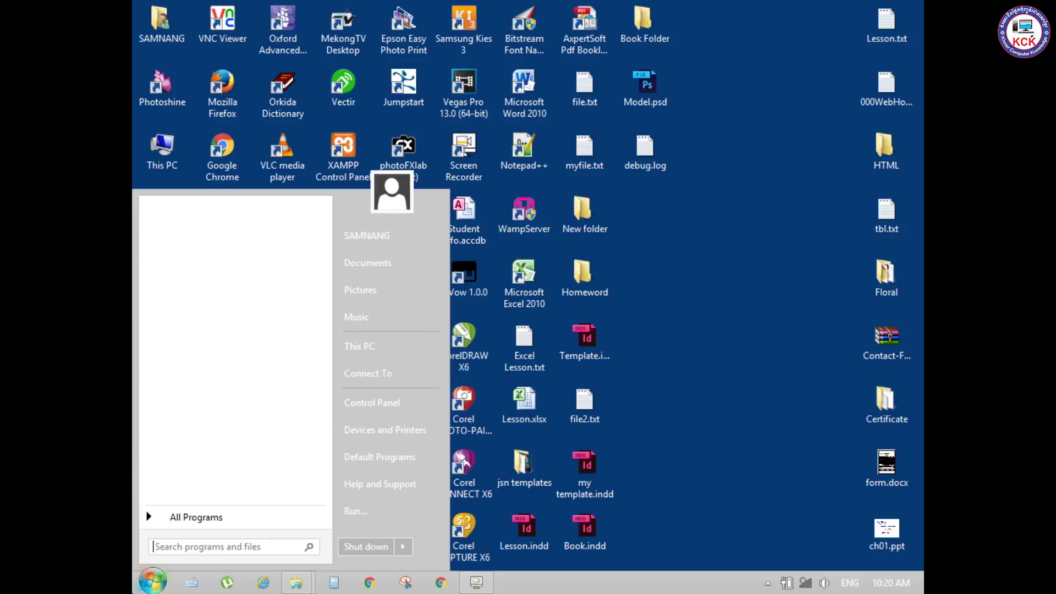
pyautogui.click(193, 511)
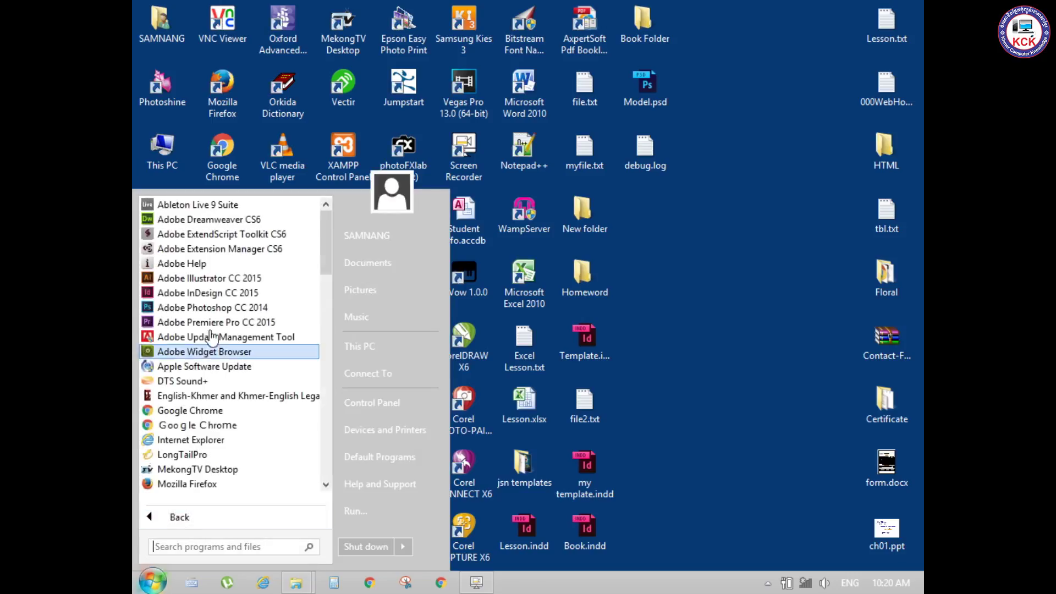
pyautogui.click(199, 219)
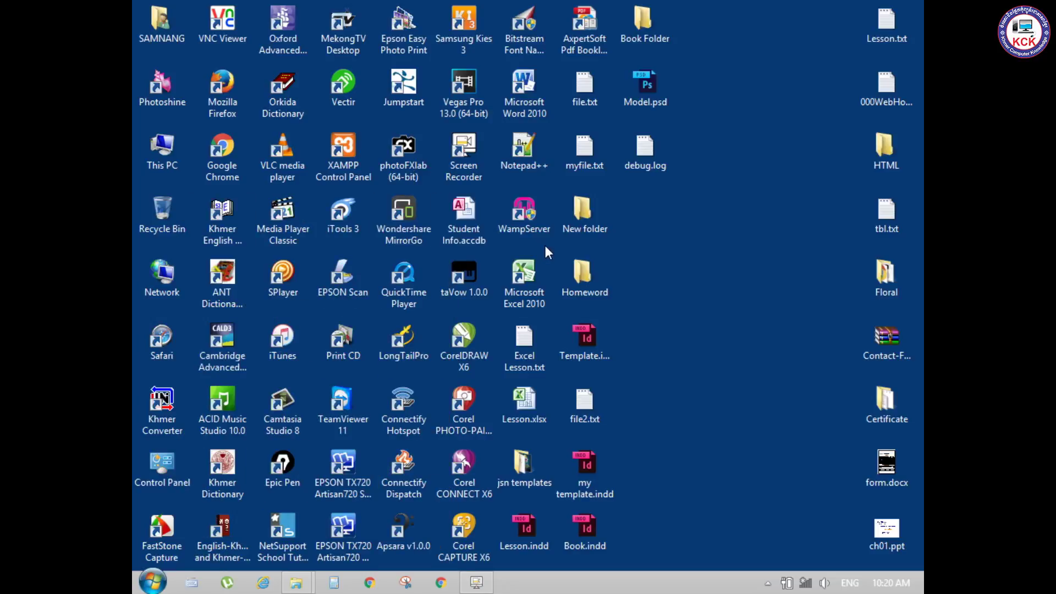
pyautogui.rightClick(762, 144)
pyautogui.click(781, 186)
pyautogui.rightClick(775, 126)
pyautogui.click(798, 169)
pyautogui.rightClick(795, 132)
pyautogui.click(795, 173)
pyautogui.rightClick(799, 124)
pyautogui.click(803, 166)
pyautogui.rightClick(776, 120)
pyautogui.click(787, 164)
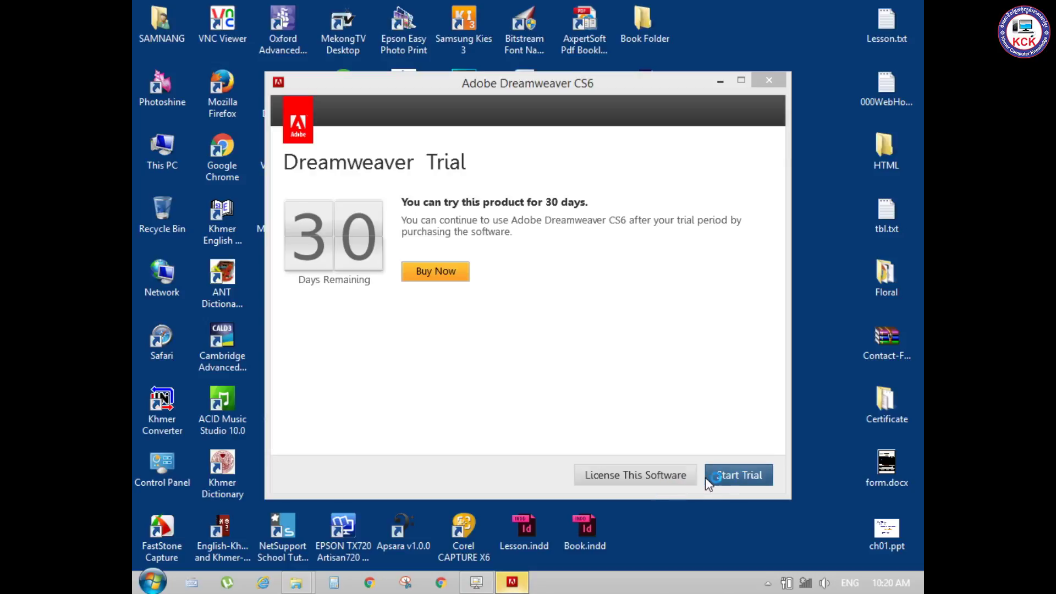
# Quit the Dreamweaver Trial window without starting the trial, confirm quitting, and refresh the desktop.
pyautogui.click(768, 81)
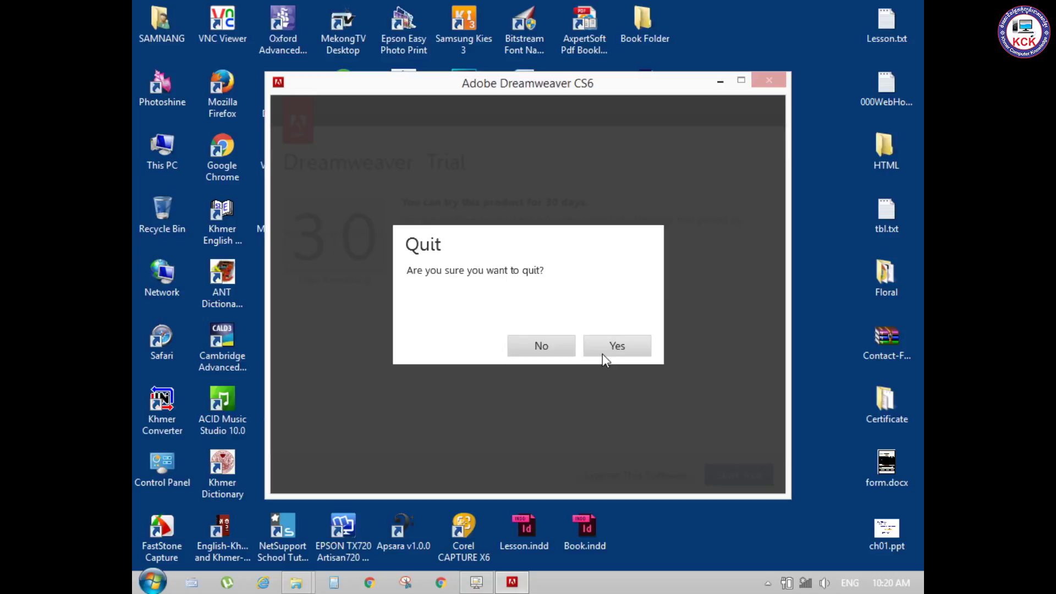
pyautogui.click(606, 352)
pyautogui.rightClick(695, 164)
pyautogui.click(719, 211)
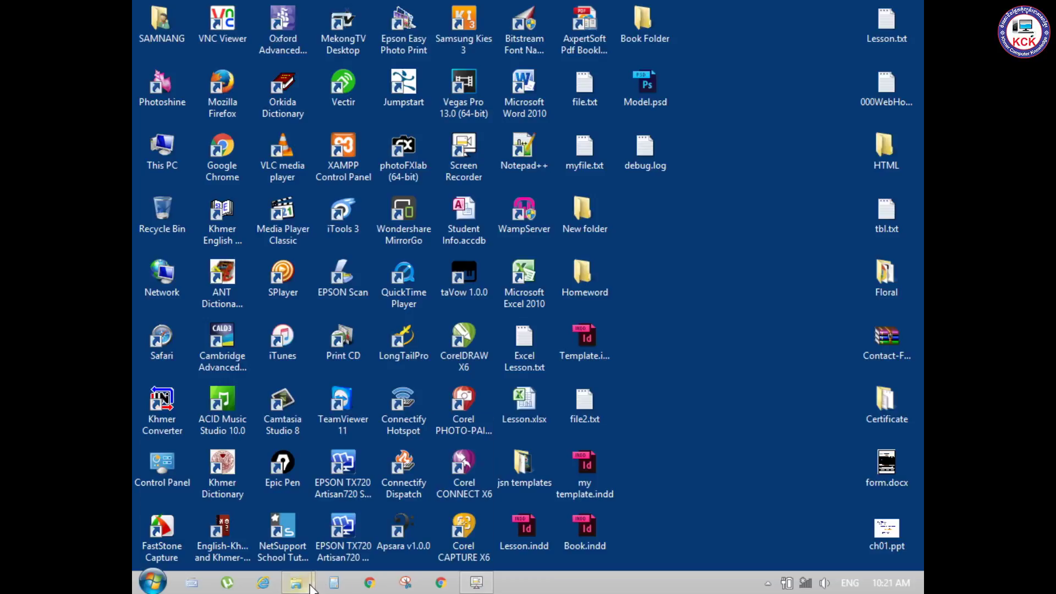
# Reopen the inner Adobe Dreamweaver CS6 setup folder window and go back up to the main Adobe folder.
pyautogui.moveTo(310, 588)
pyautogui.click(421, 505)
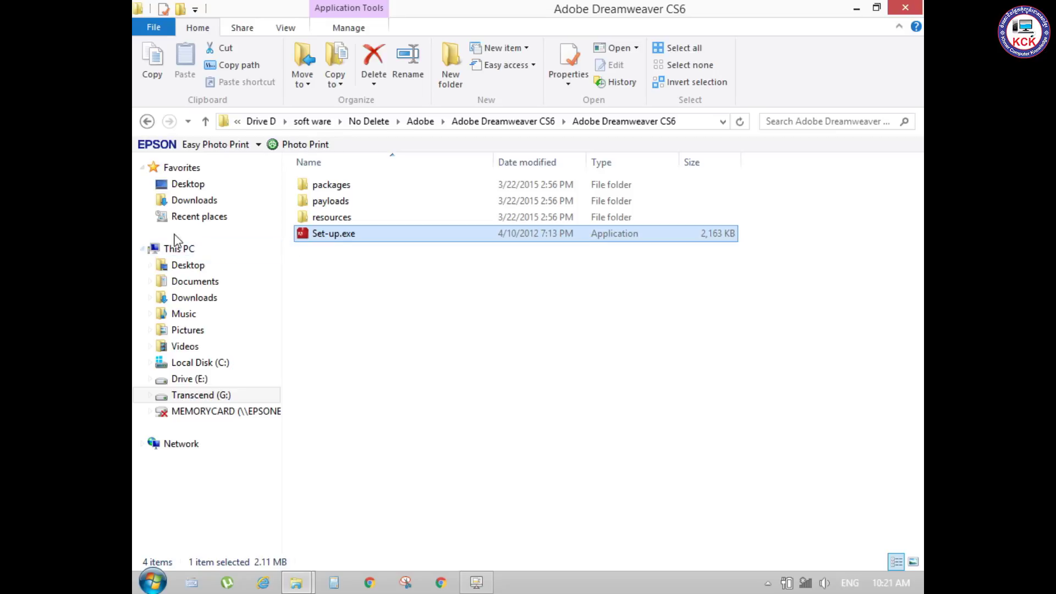
pyautogui.click(146, 121)
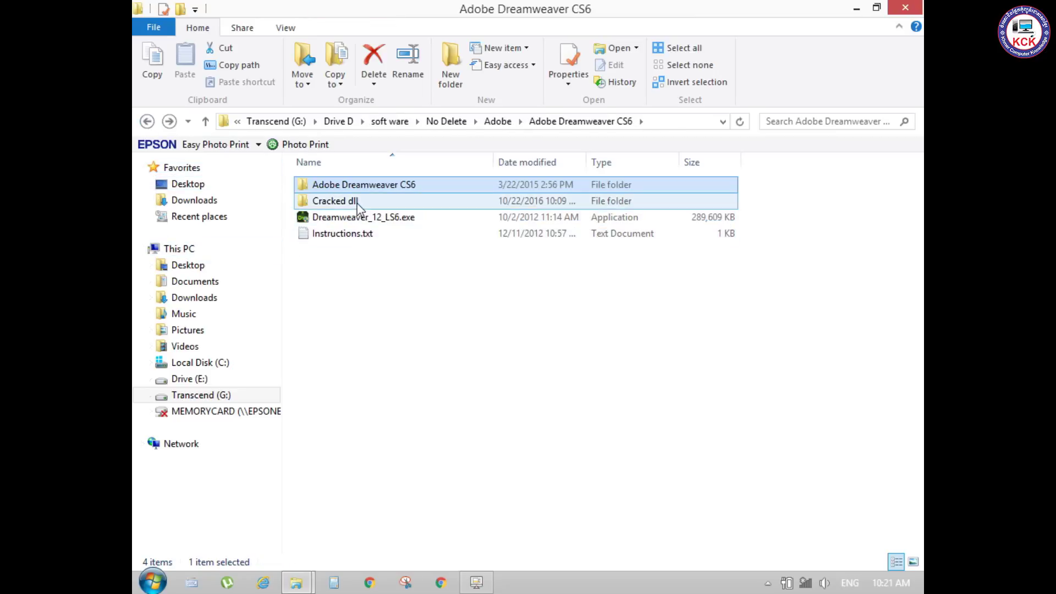
pyautogui.click(147, 121)
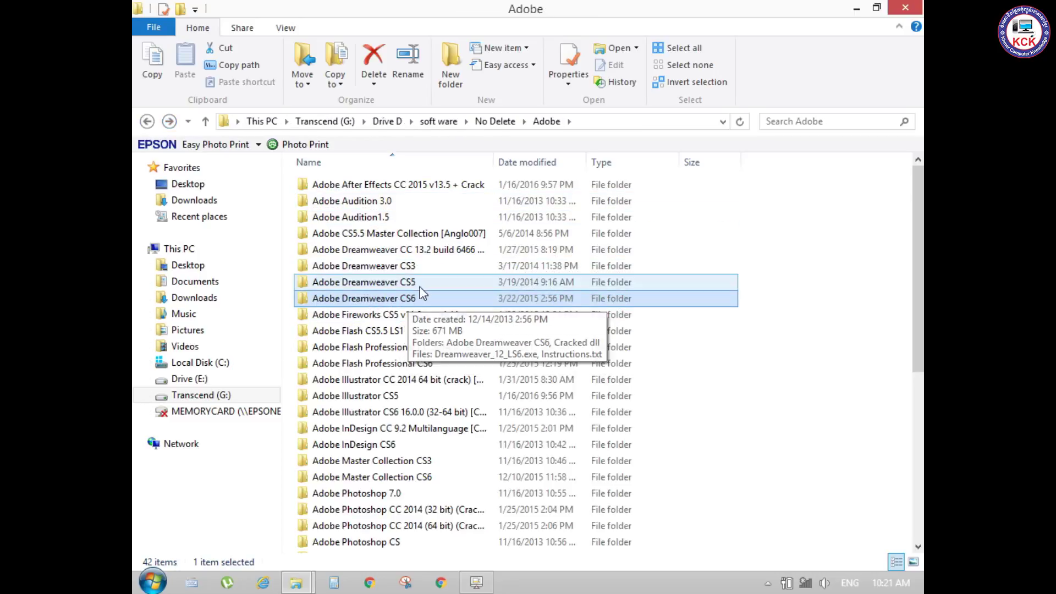
# Open the Adobe PS CS6 Extended Crack folder inside the Crack folder of Adobe Photoshop CS6.
pyautogui.scroll(-5, 418, 297)
pyautogui.click(393, 382)
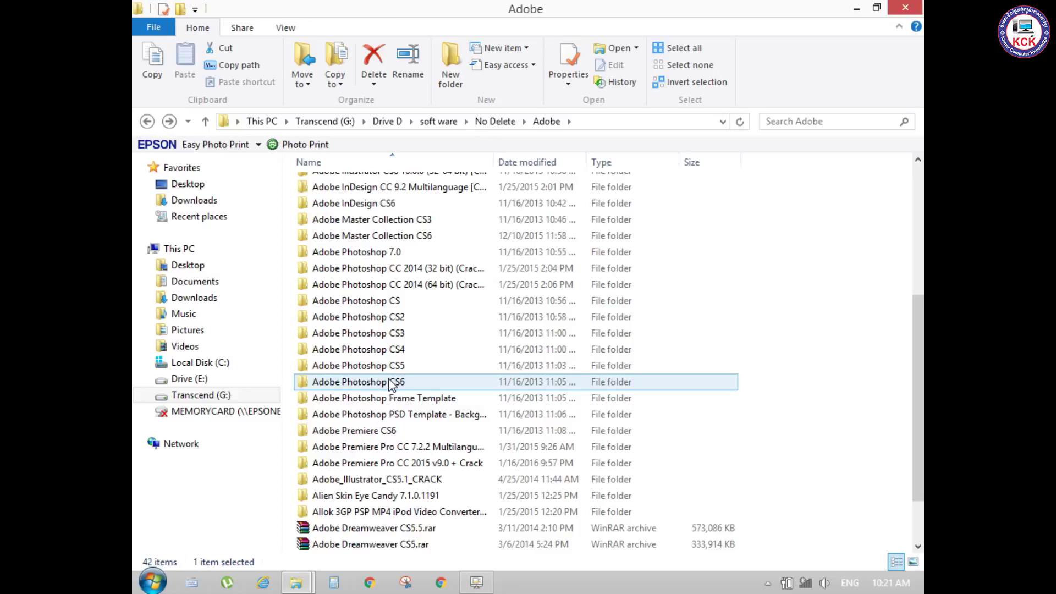
pyautogui.doubleClick(393, 381)
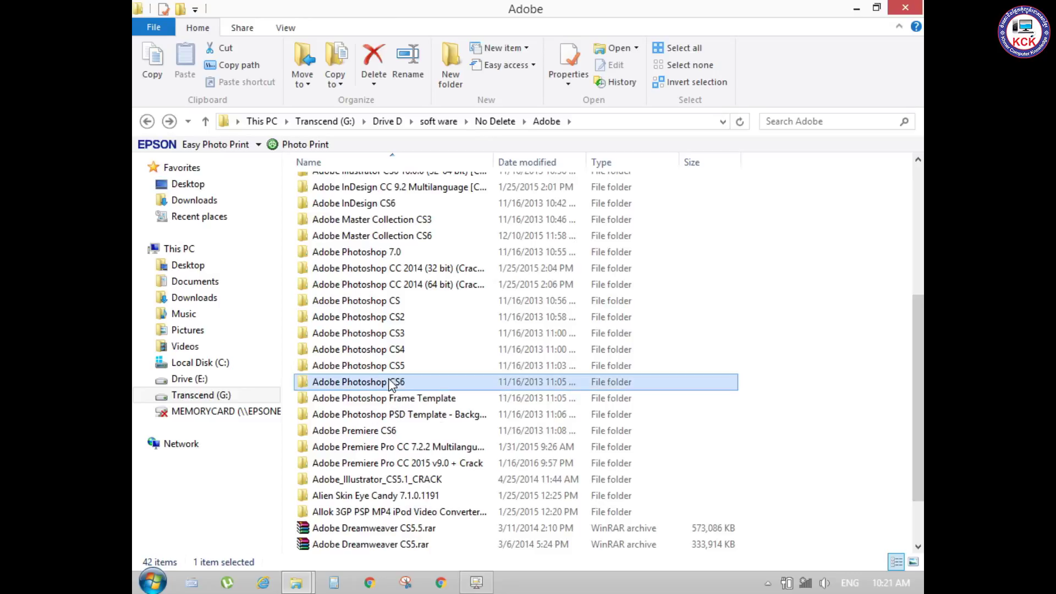
pyautogui.doubleClick(330, 201)
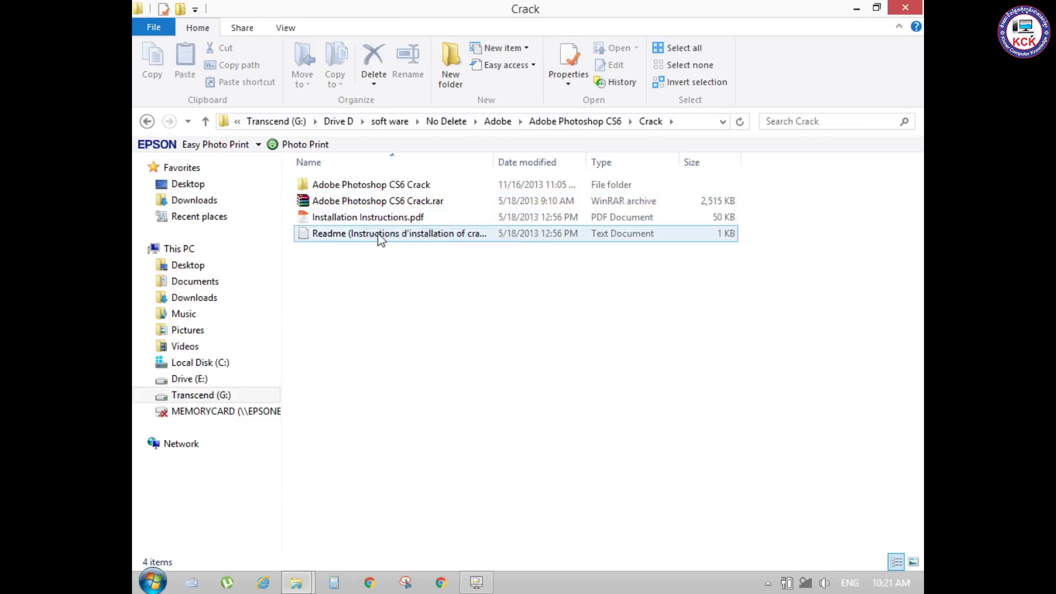
pyautogui.doubleClick(365, 183)
pyautogui.doubleClick(388, 186)
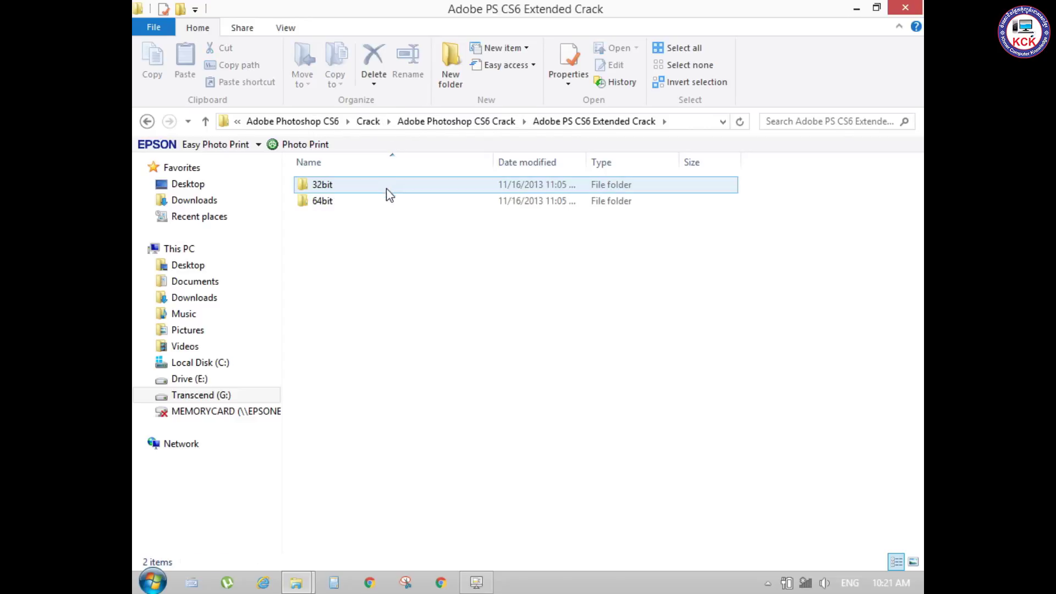
# Minimize the folder window and open the Adobe installation folder under Program Files (x86) on Local Disk (C:).
pyautogui.click(856, 7)
pyautogui.press('super')
pyautogui.click(379, 346)
pyautogui.doubleClick(431, 311)
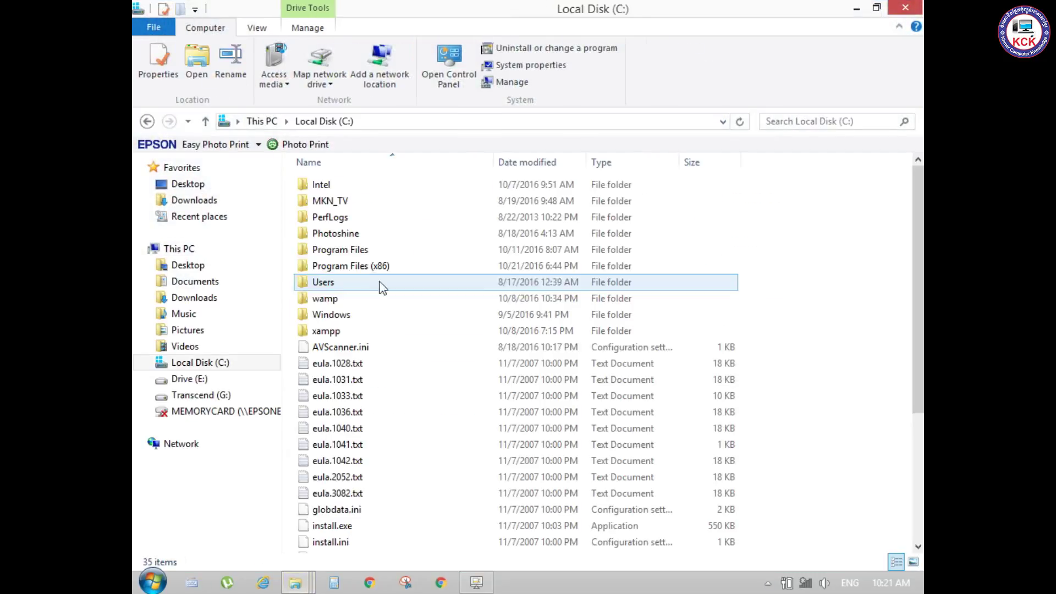
pyautogui.doubleClick(376, 265)
pyautogui.doubleClick(342, 184)
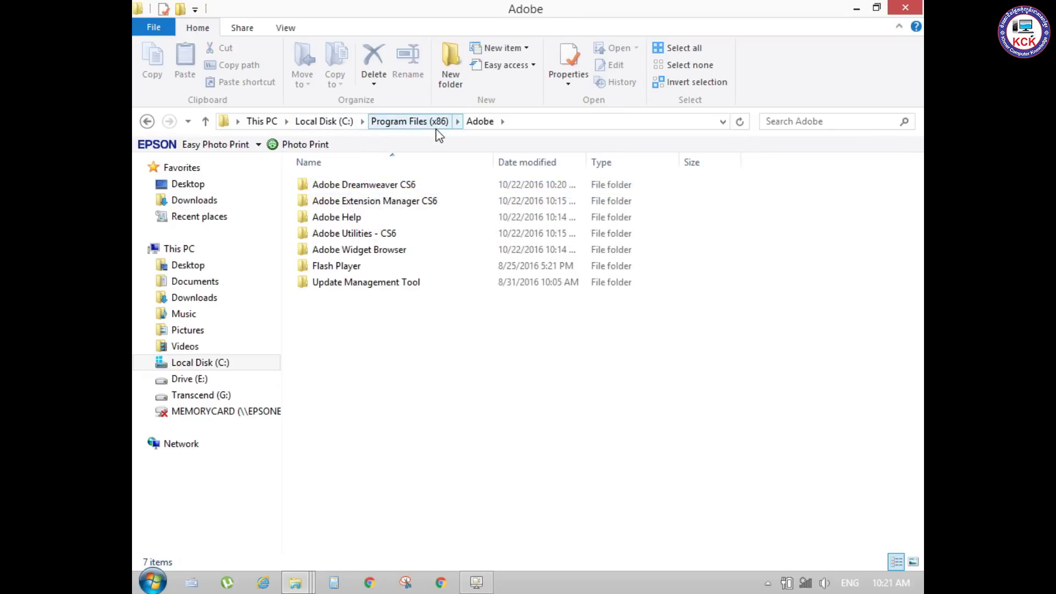
# Return to Local Disk (C:) and check the Adobe folder under Program Files for the installed Adobe programs.
pyautogui.click(147, 122)
pyautogui.click(146, 122)
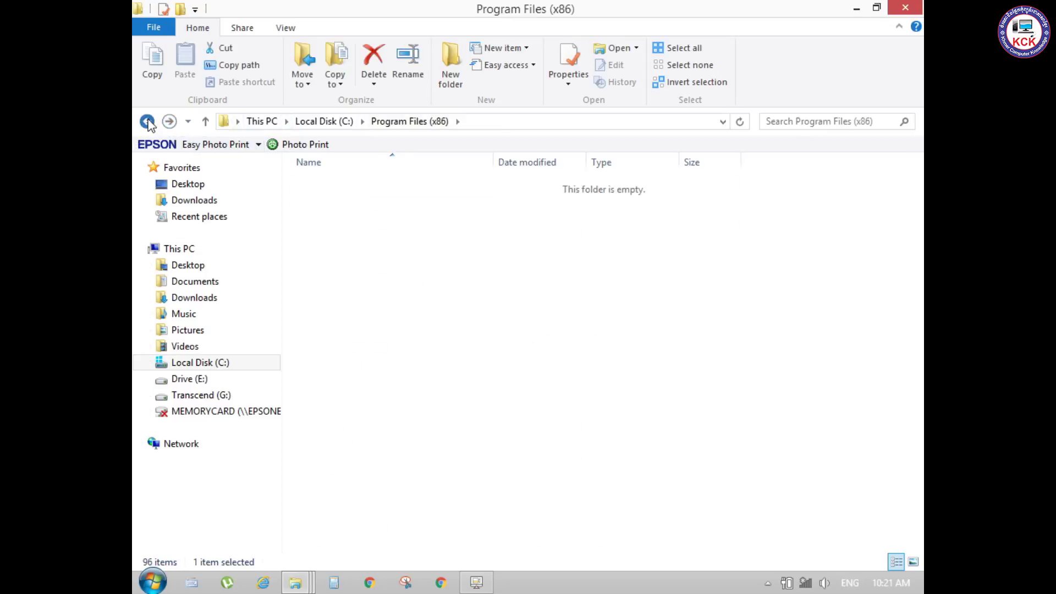
pyautogui.click(342, 251)
pyautogui.doubleClick(342, 251)
pyautogui.doubleClick(345, 184)
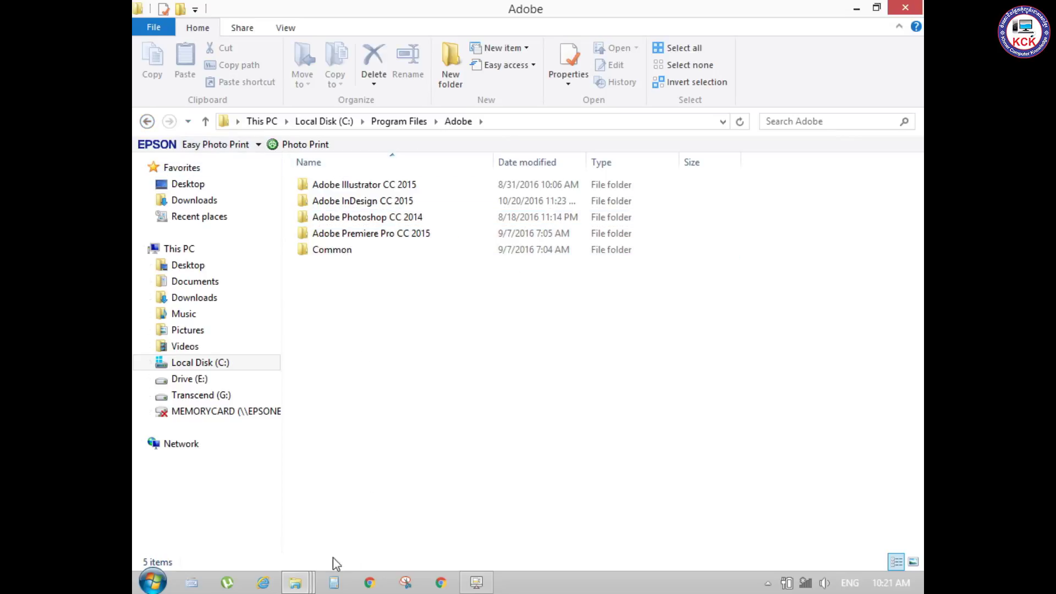
# Switch to the Adobe PS CS6 Extended Crack window, open its 32bit folder and copy amtlib.dll.
pyautogui.moveTo(295, 582)
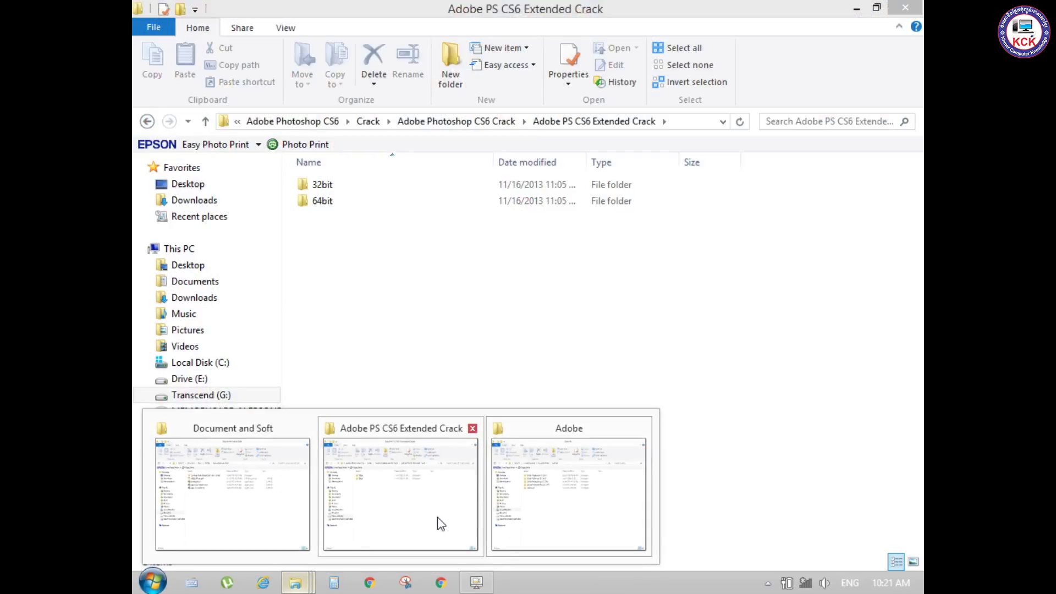
pyautogui.click(437, 517)
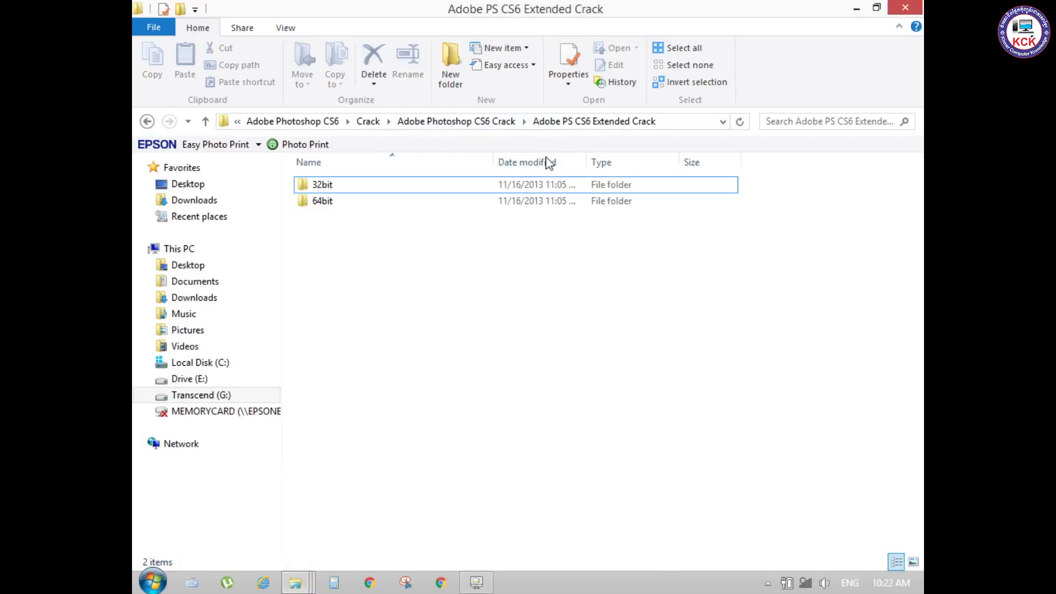
pyautogui.doubleClick(342, 184)
pyautogui.click(343, 185)
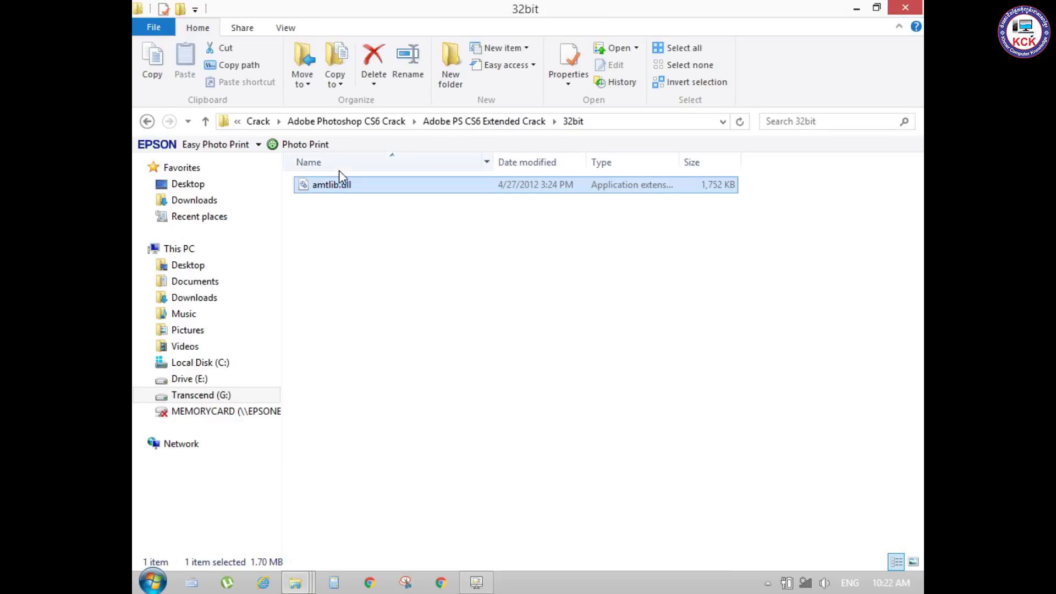
pyautogui.rightClick(349, 185)
pyautogui.click(385, 331)
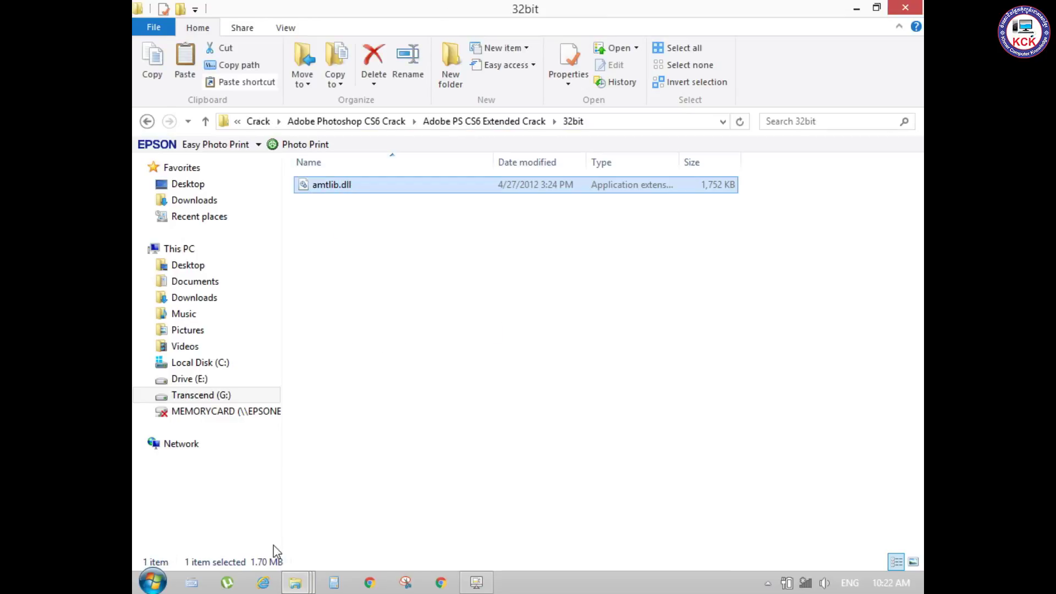
# Switch back to the Adobe window and open the Adobe Dreamweaver CS6 folder under Program Files (x86)\Adobe on Local Disk (C:).
pyautogui.click(295, 582)
pyautogui.click(544, 514)
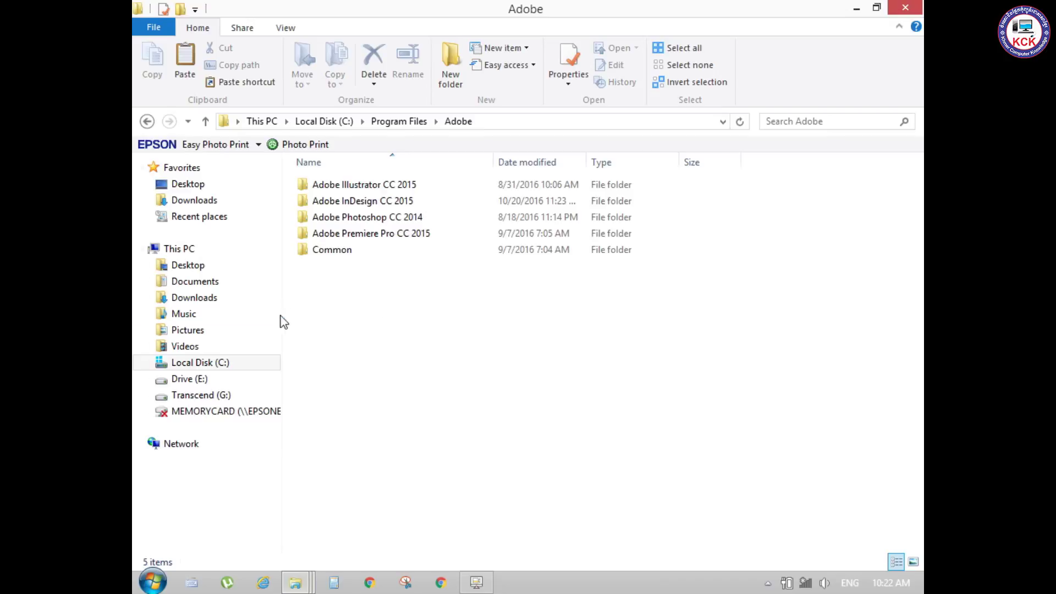
pyautogui.click(342, 122)
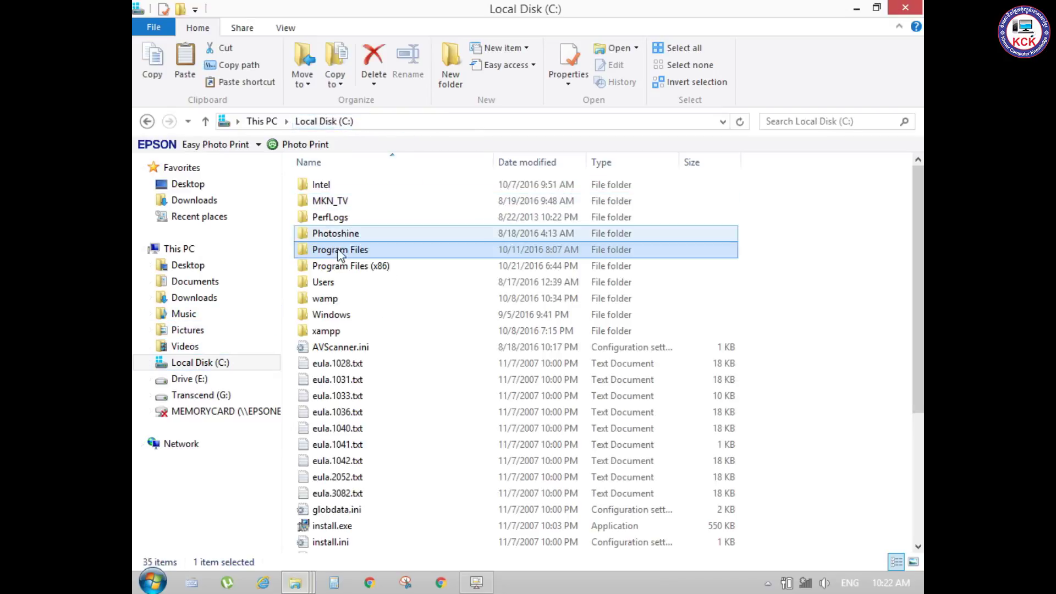
pyautogui.doubleClick(347, 267)
pyautogui.doubleClick(352, 183)
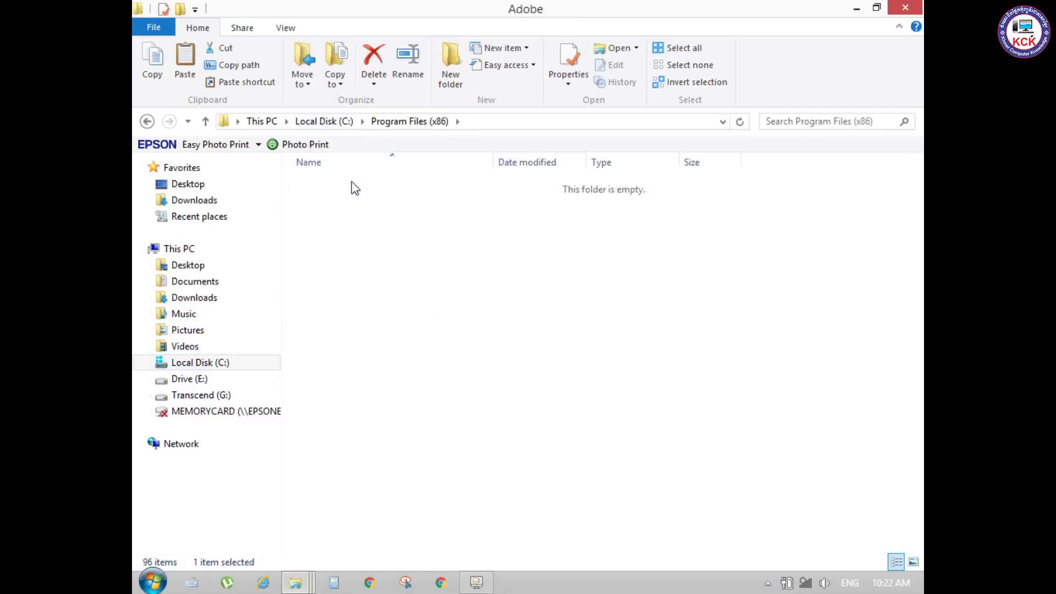
pyautogui.doubleClick(370, 184)
# Paste amtlib.dll into the Adobe Dreamweaver CS6 folder, replacing the existing file with administrator permission, and close the folder windows.
pyautogui.rightClick(829, 244)
pyautogui.click(804, 351)
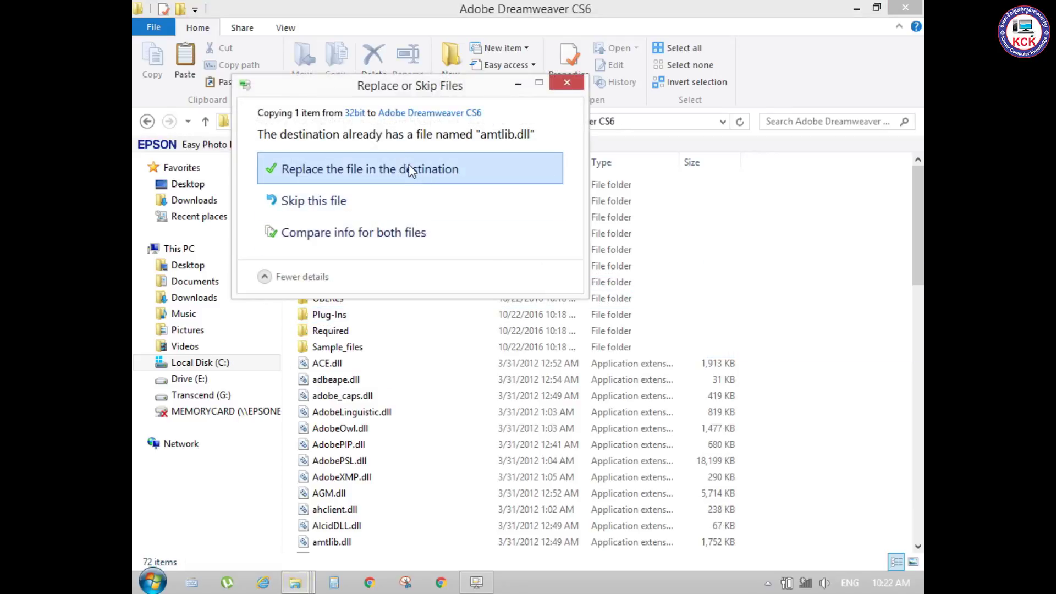
pyautogui.click(405, 165)
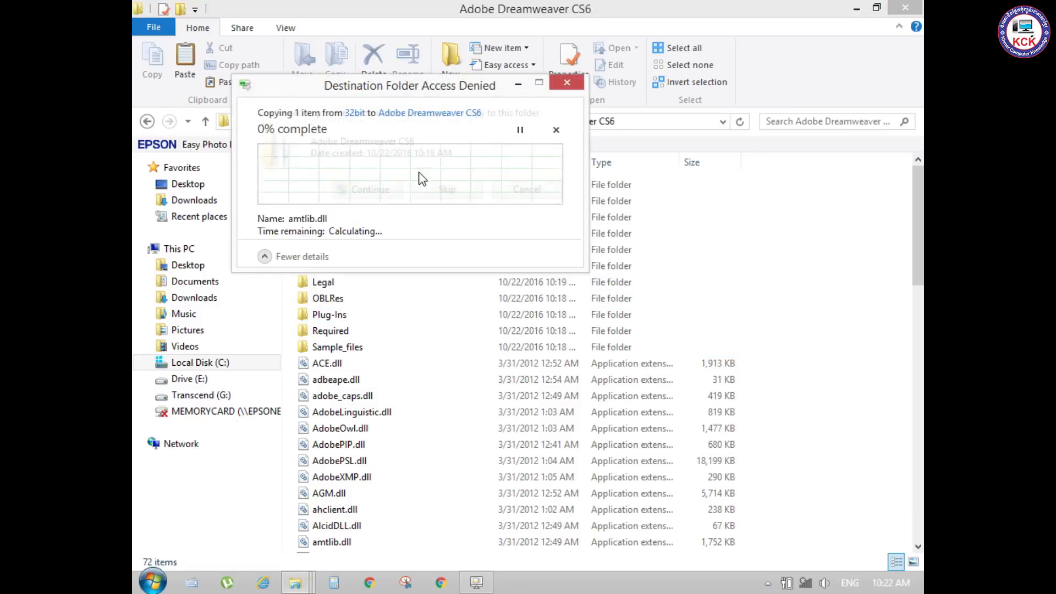
pyautogui.click(370, 189)
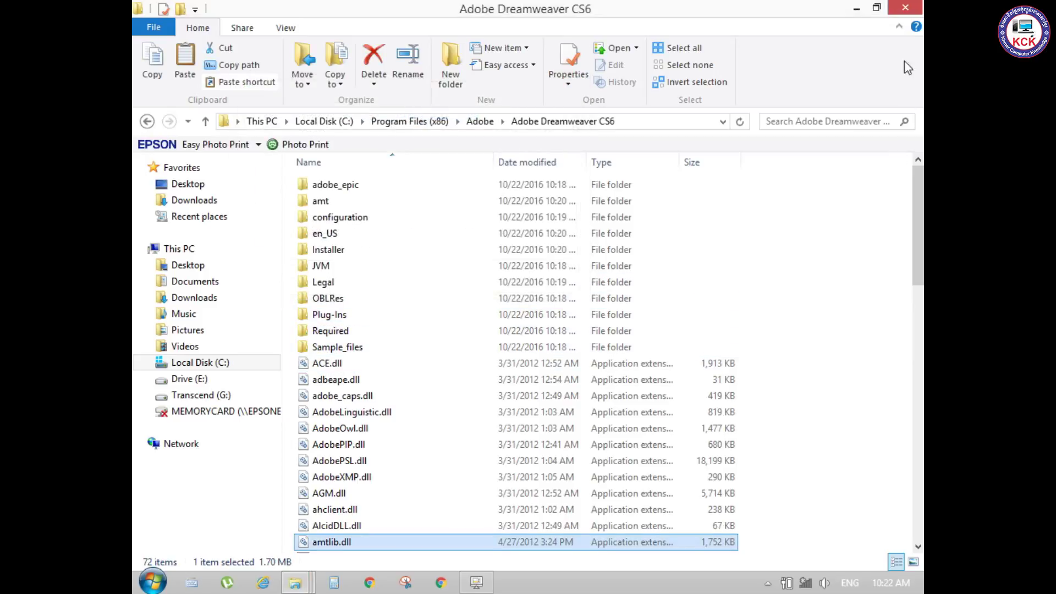
pyautogui.click(905, 7)
pyautogui.click(905, 7)
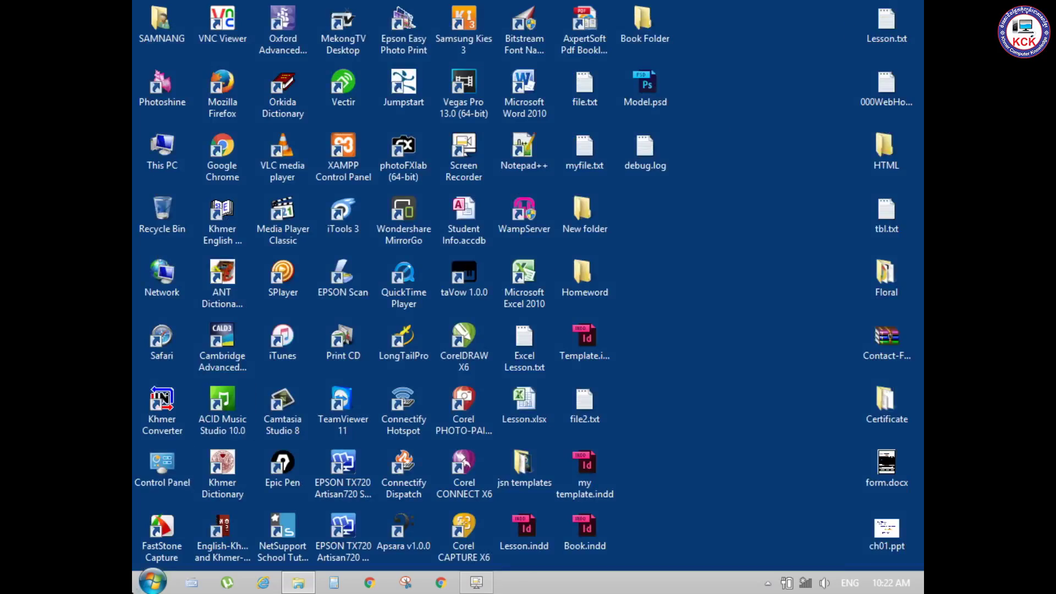
# Launch Adobe Dreamweaver CS6 from the list of installed programs.
pyautogui.click(153, 582)
pyautogui.click(165, 520)
pyautogui.click(205, 220)
# Add Java Server Pages (jsp) and ASP.NET (aspx, ascx) to Dreamweaver's default editor file types and accept the selection.
pyautogui.moveTo(309, 586)
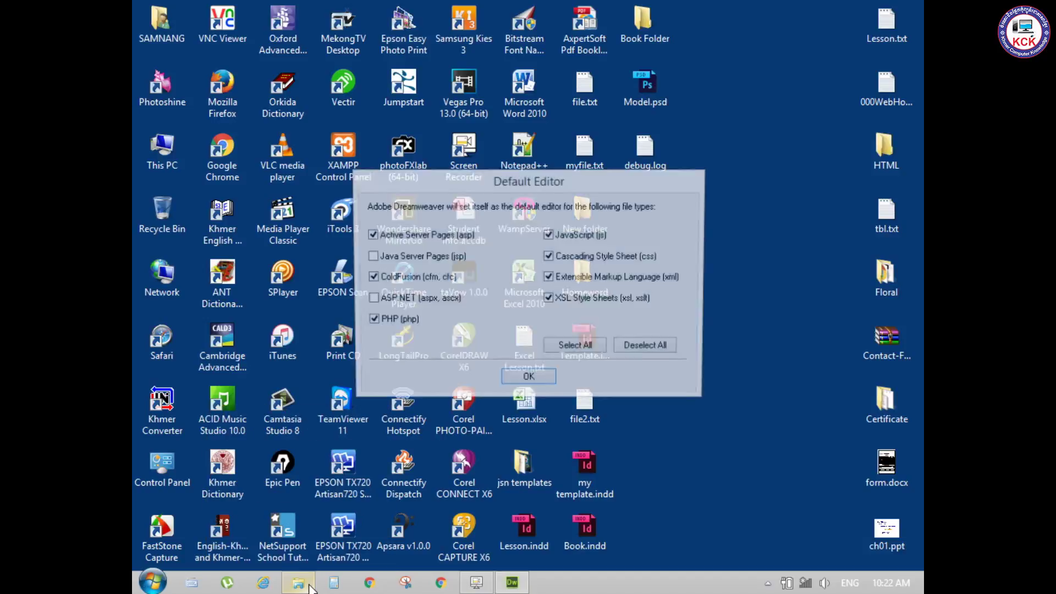
pyautogui.click(378, 260)
pyautogui.click(381, 302)
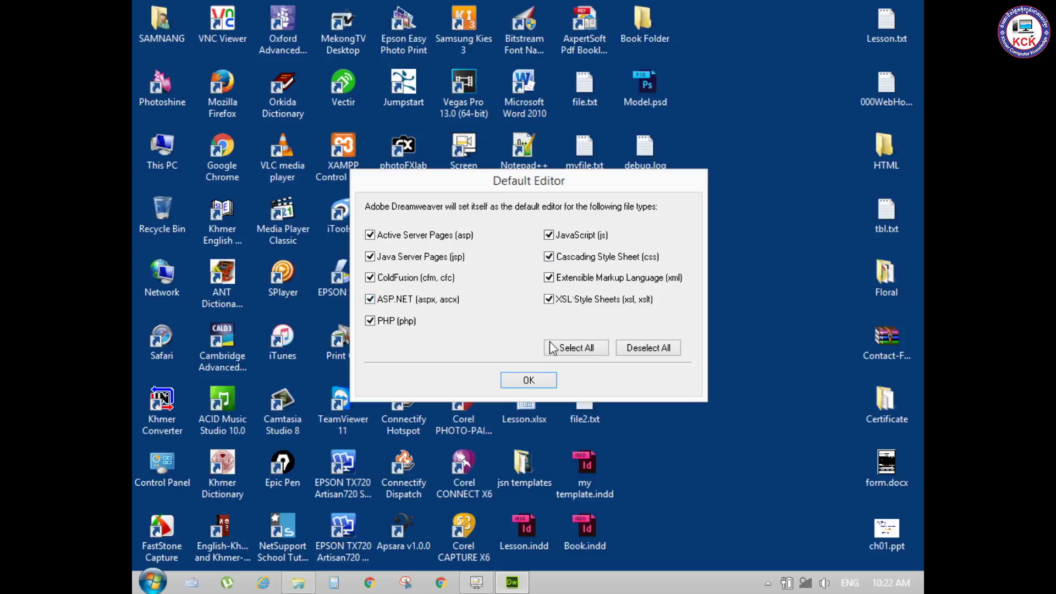
pyautogui.click(529, 380)
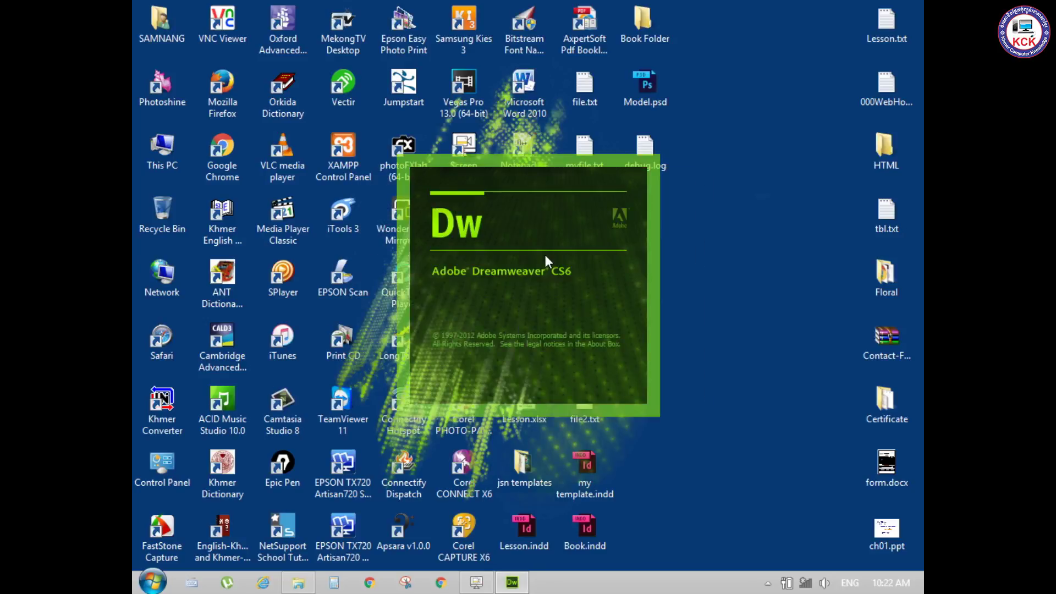